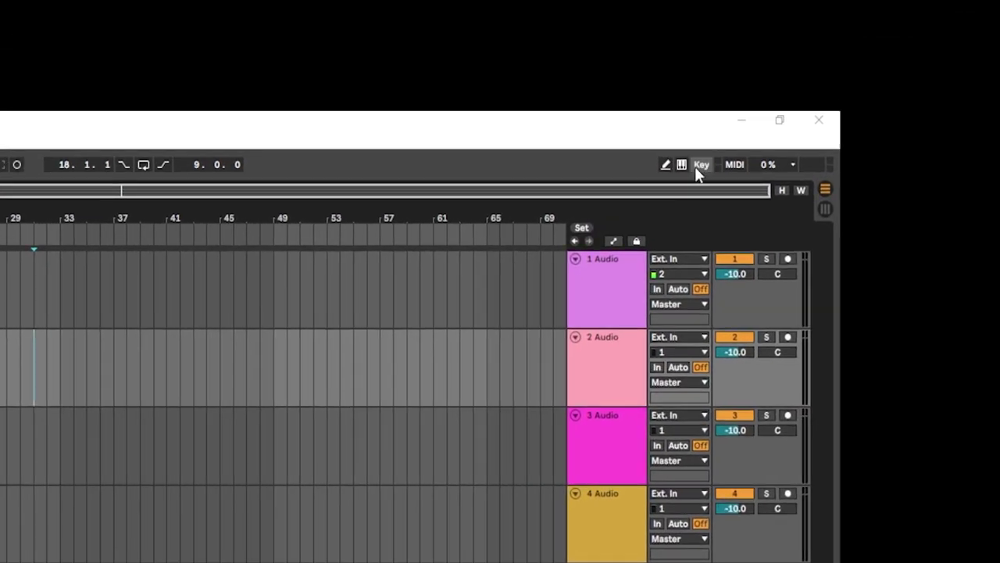
# - Turn on Key Map Mode to show key assignments, e.g. t for Tap Tempo and m for Metronome
pyautogui.click(746, 138)
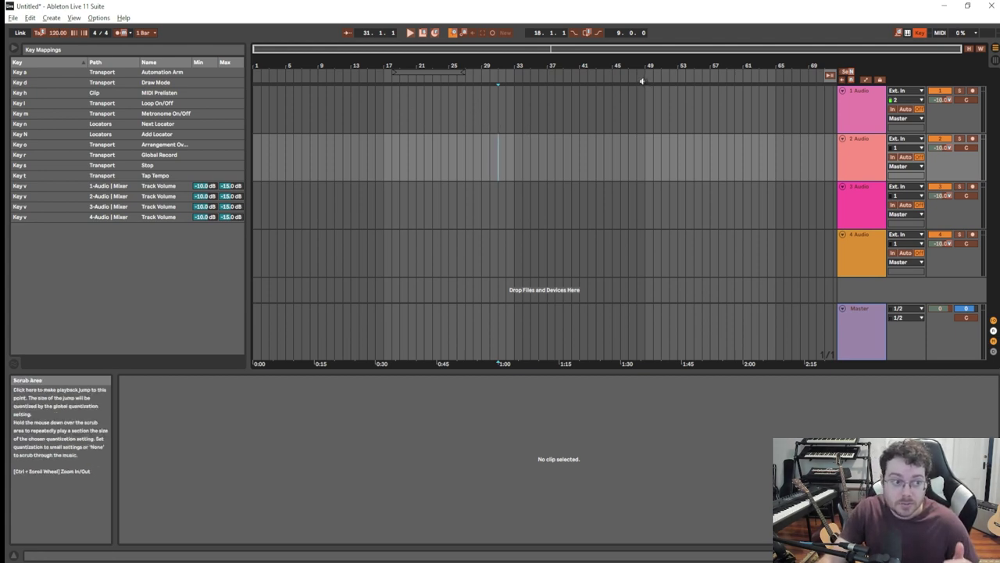
pyautogui.click(922, 33)
pyautogui.click(921, 34)
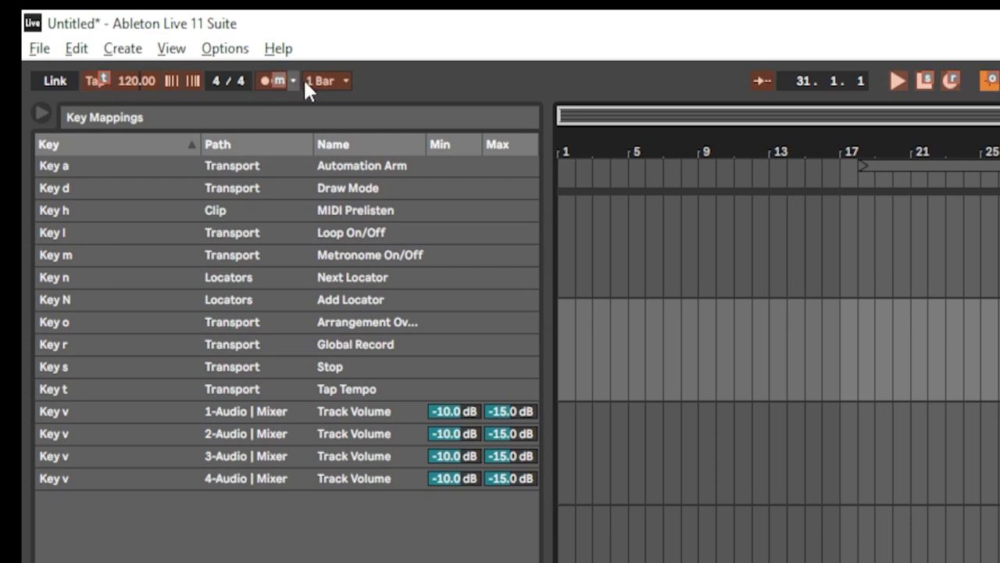
# - Leave Key Map Mode and switch the metronome on with the mapped M key
pyautogui.hotkey('ctrl', 'k')
pyautogui.press('m')
pyautogui.press('m')
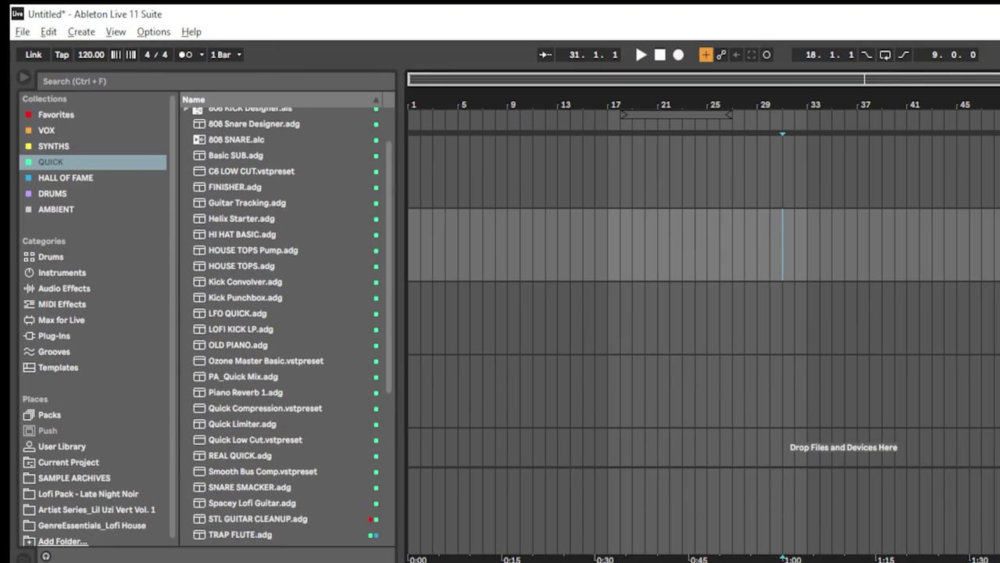
pyautogui.press('m')
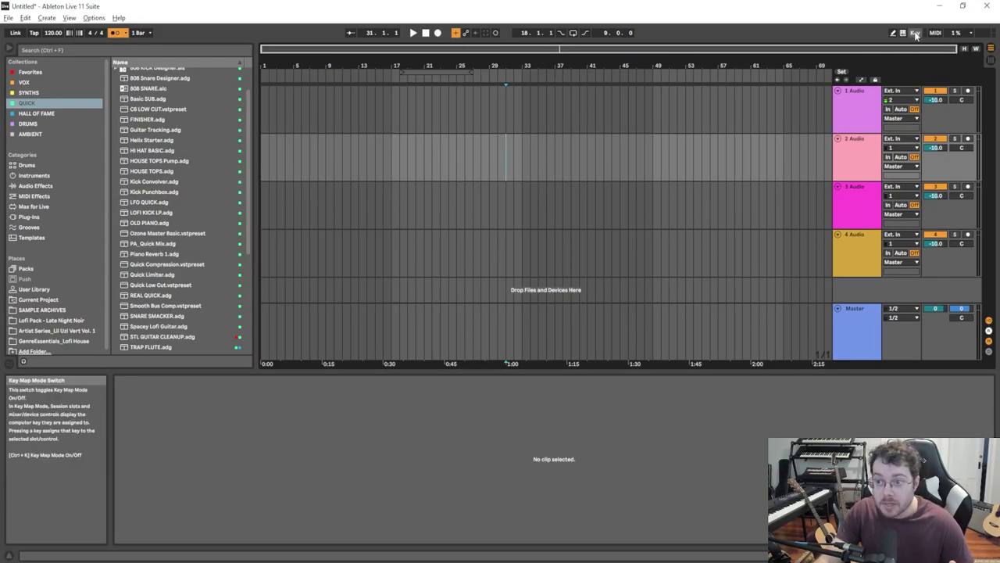
pyautogui.click(914, 33)
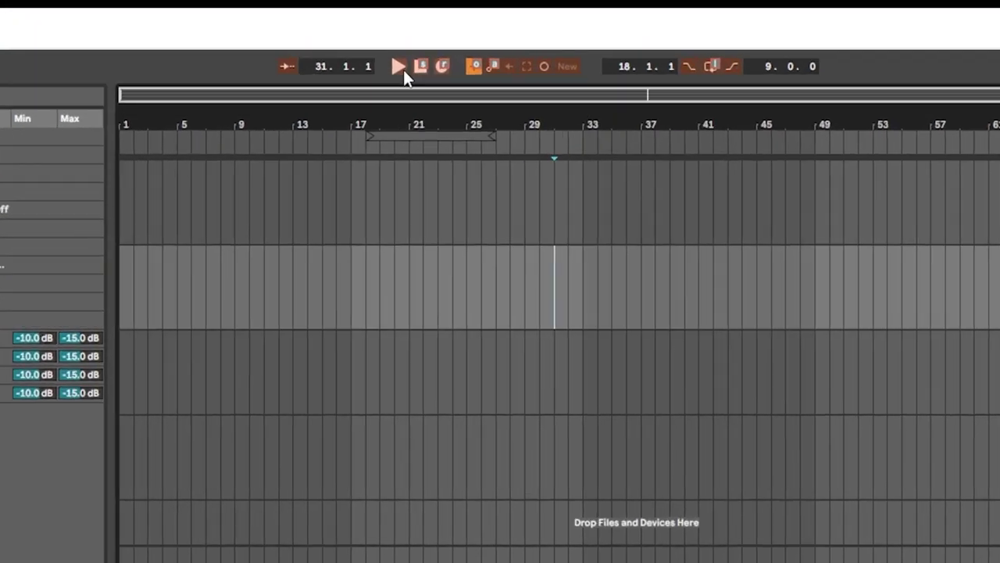
pyautogui.hotkey('ctrl', 'k')
# - Start and stop playback twice, then return the play position to bar 1
pyautogui.press('space')
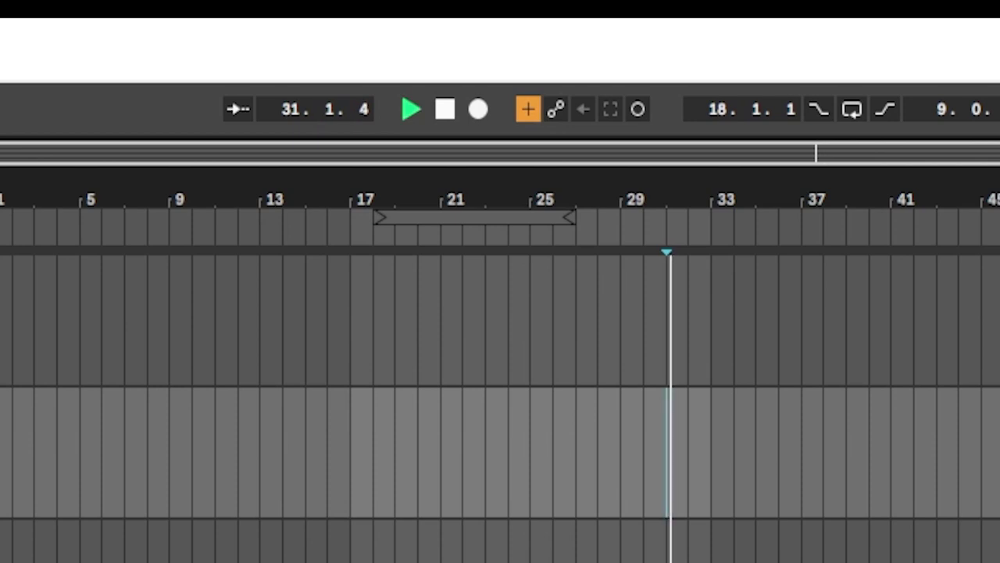
pyautogui.press('space')
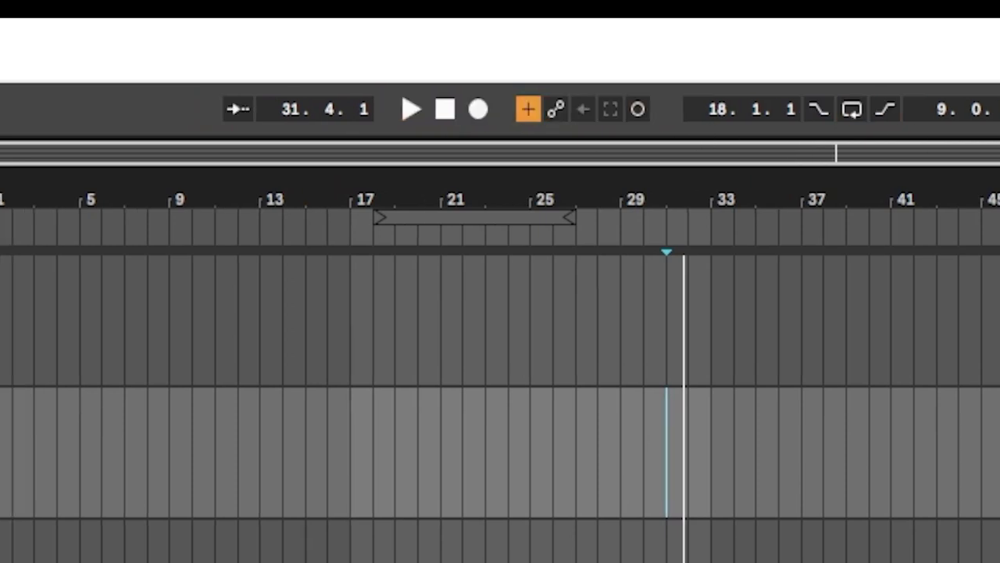
pyautogui.press('space')
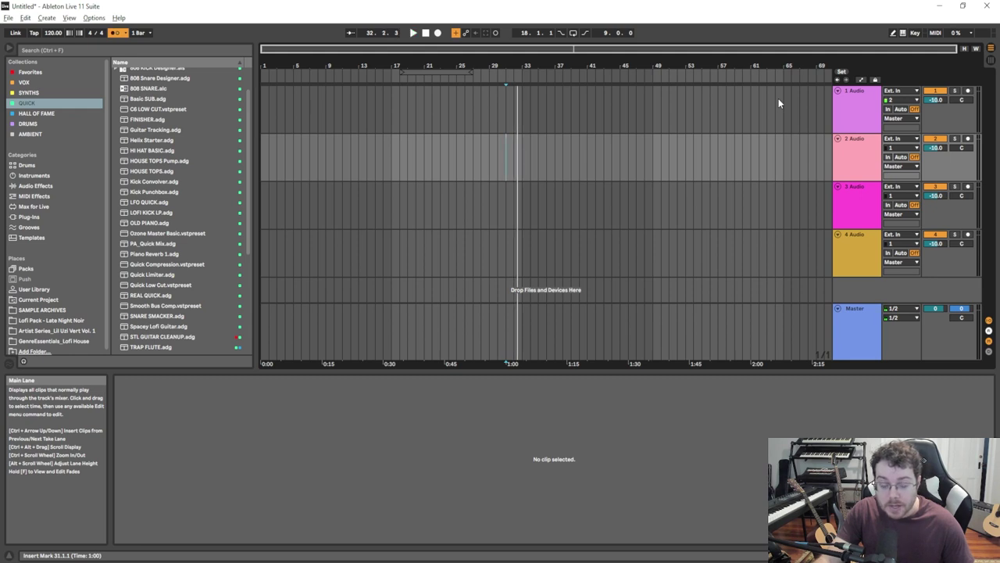
pyautogui.press('space')
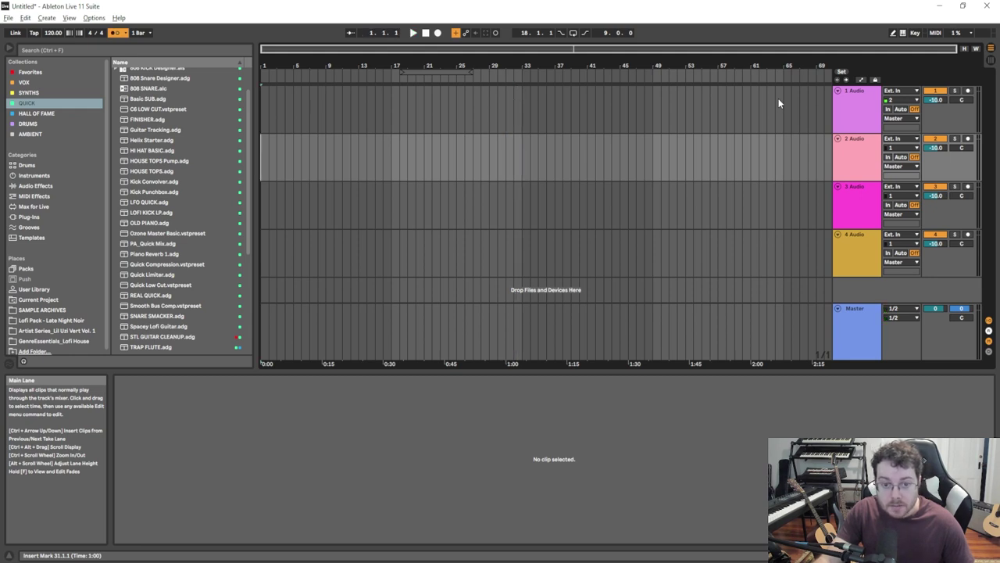
pyautogui.press('Home')
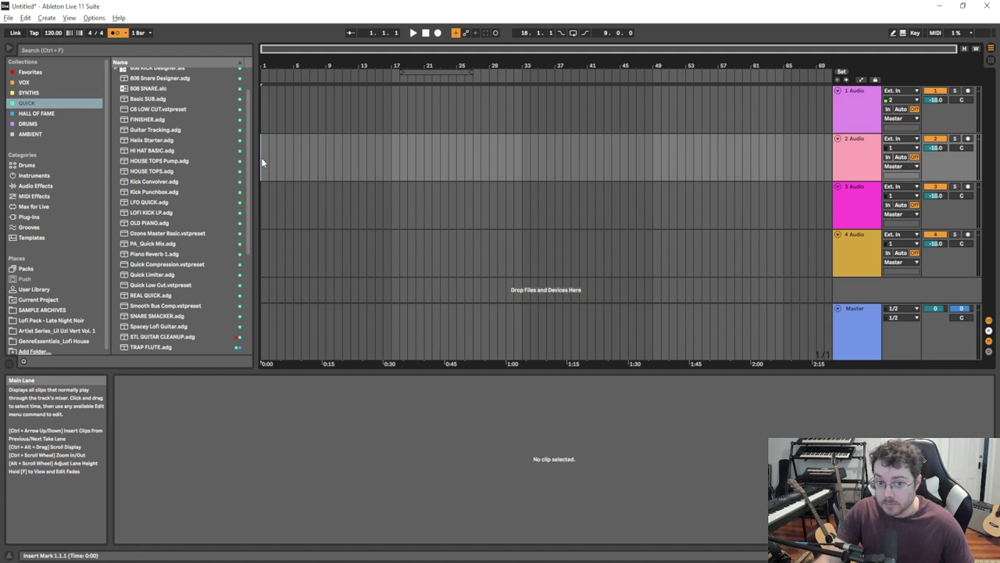
# - Set the insert marker in the Audio 2 lane, zoom in, and re-enter Key Map Mode
pyautogui.click(597, 160)
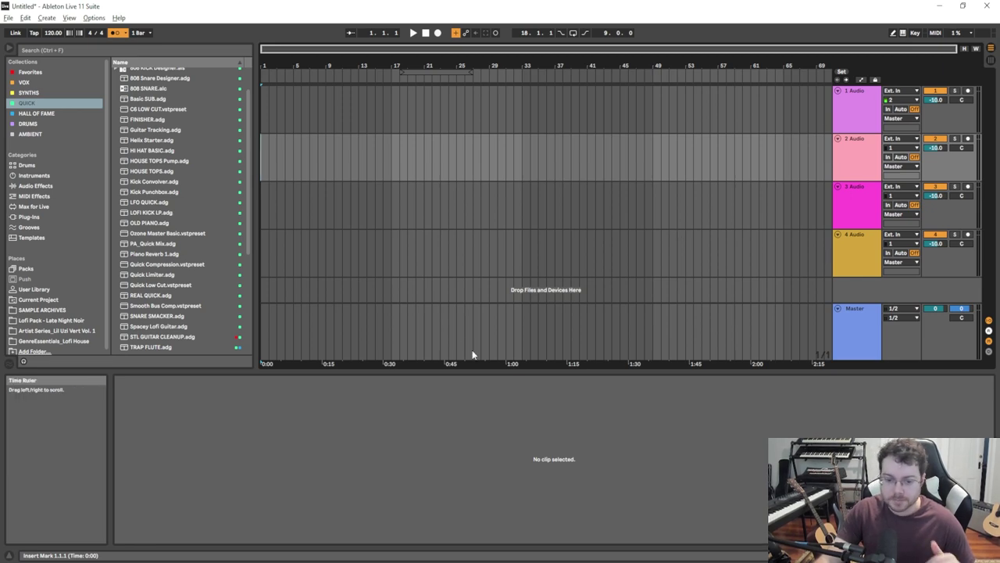
pyautogui.moveTo(421, 66)
pyautogui.mouseDown()
pyautogui.moveTo(414, 140)
pyautogui.moveTo(414, 74)
pyautogui.mouseUp()
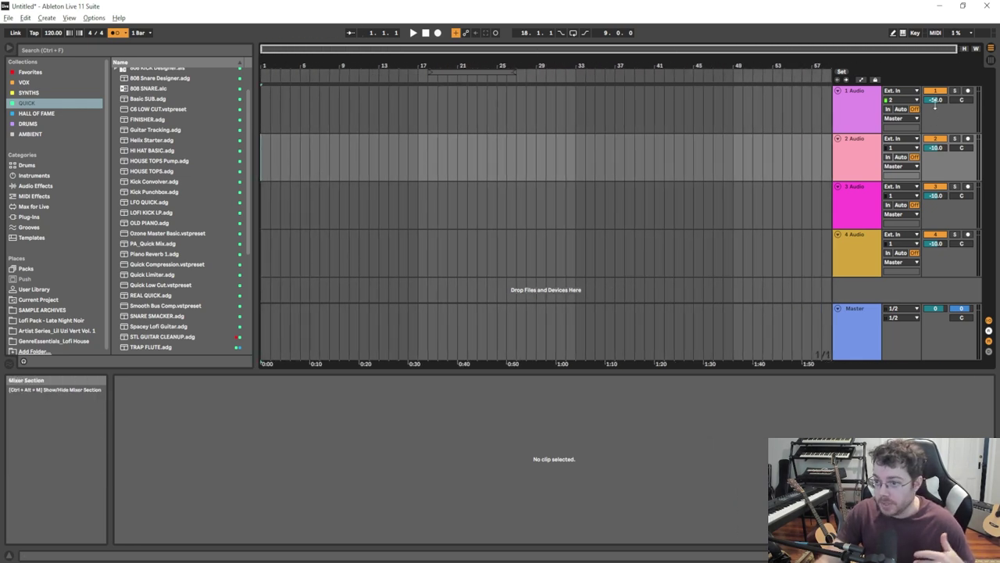
pyautogui.click(915, 32)
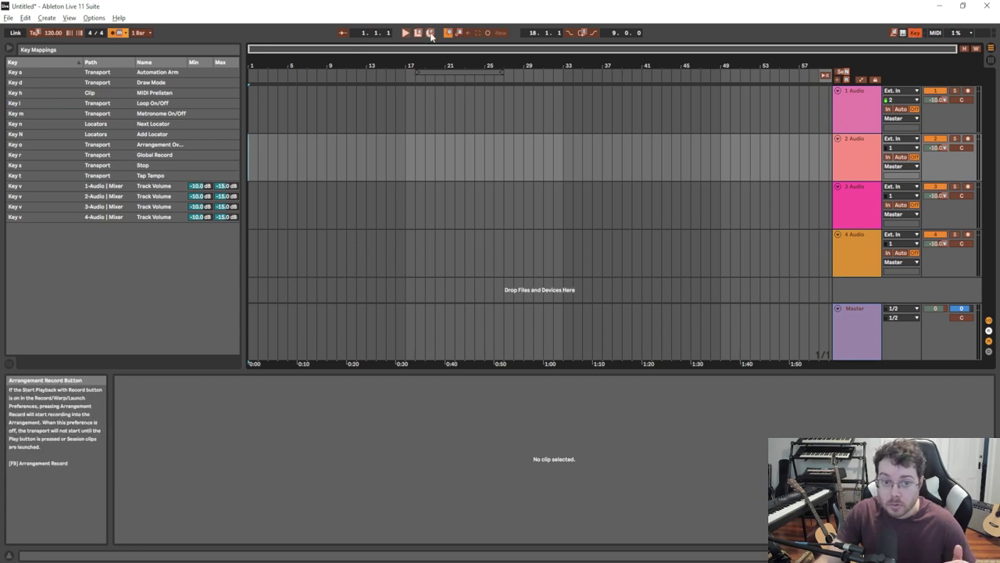
pyautogui.click(914, 33)
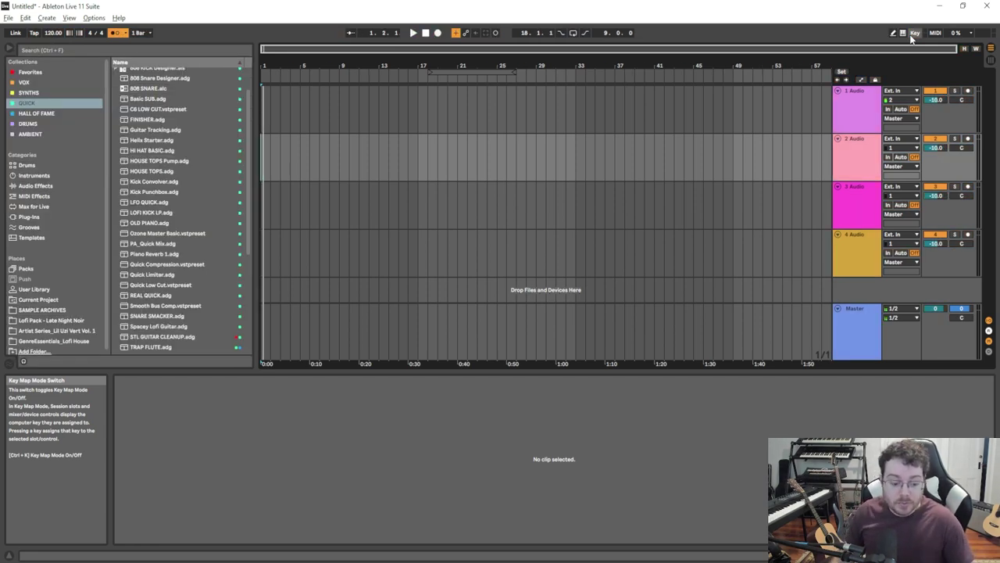
pyautogui.click(912, 33)
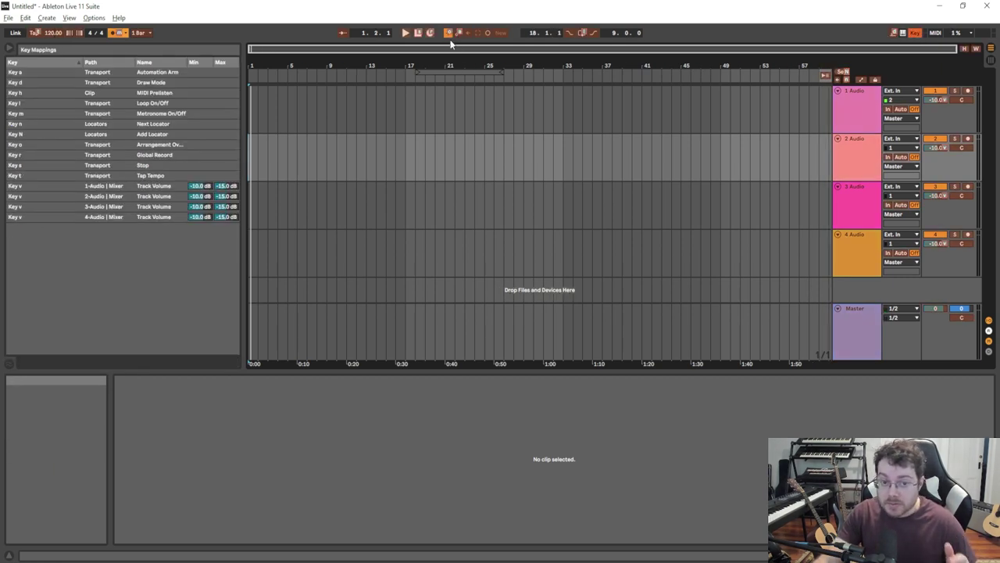
pyautogui.click(914, 32)
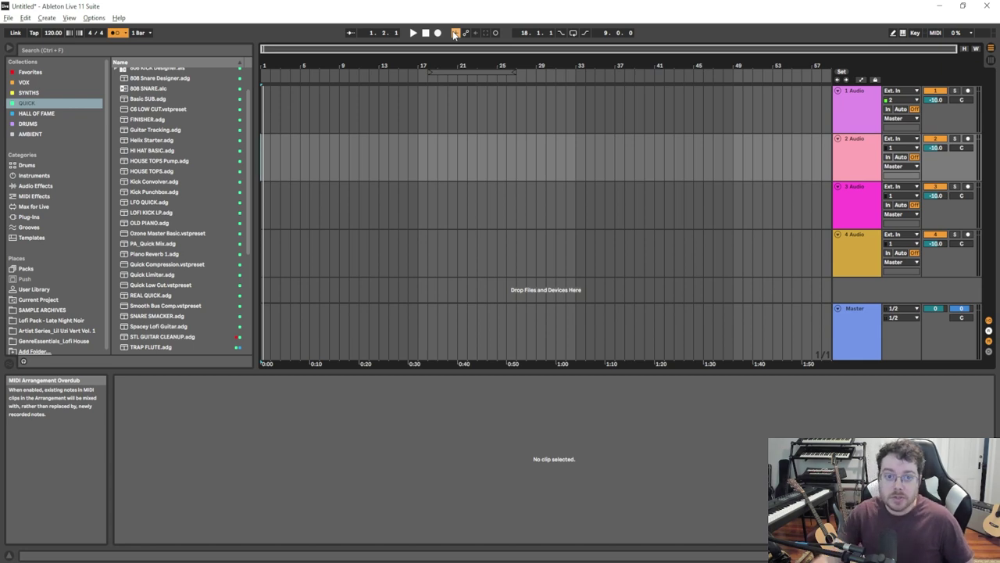
pyautogui.click(915, 32)
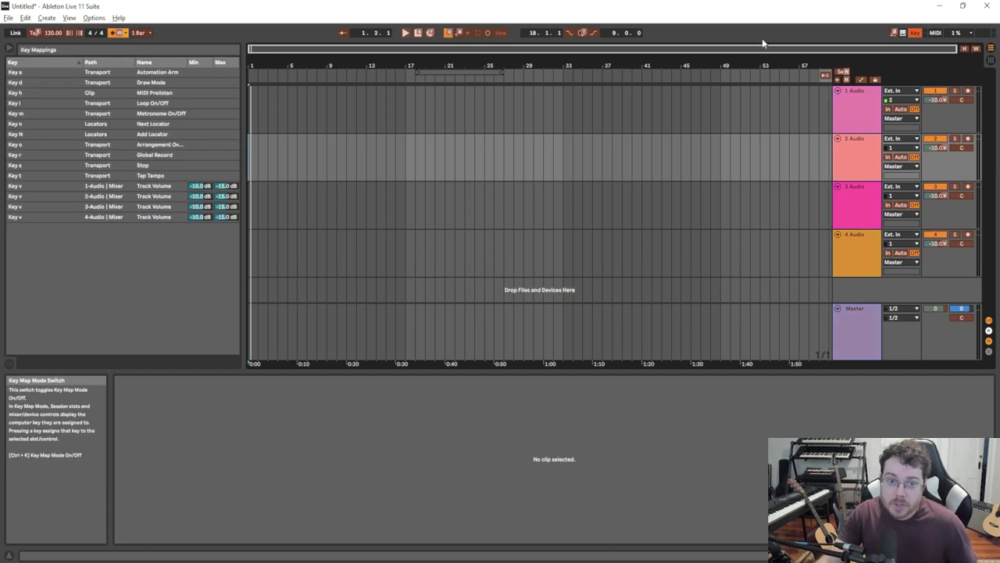
pyautogui.hotkey('ctrl', 'k')
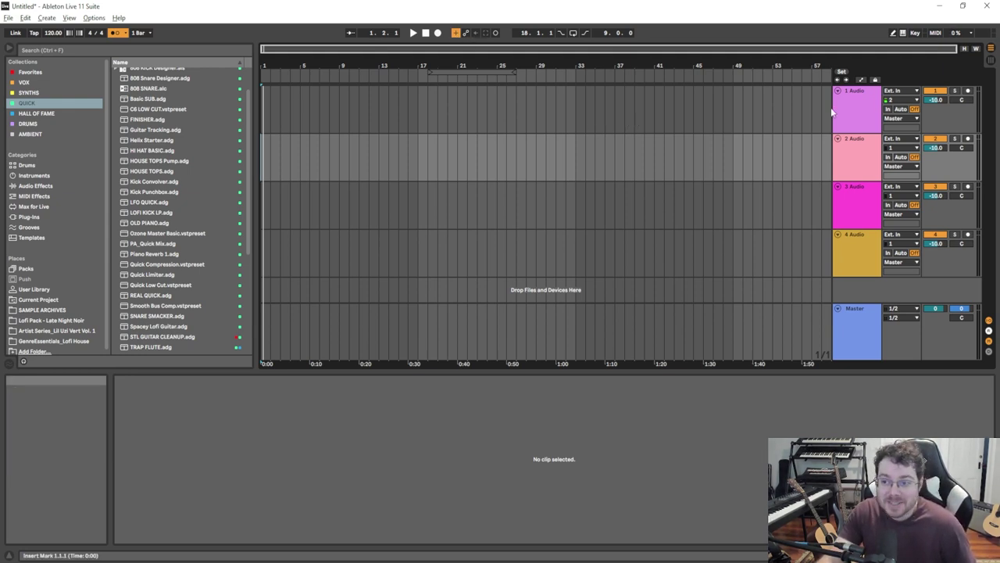
pyautogui.click(914, 32)
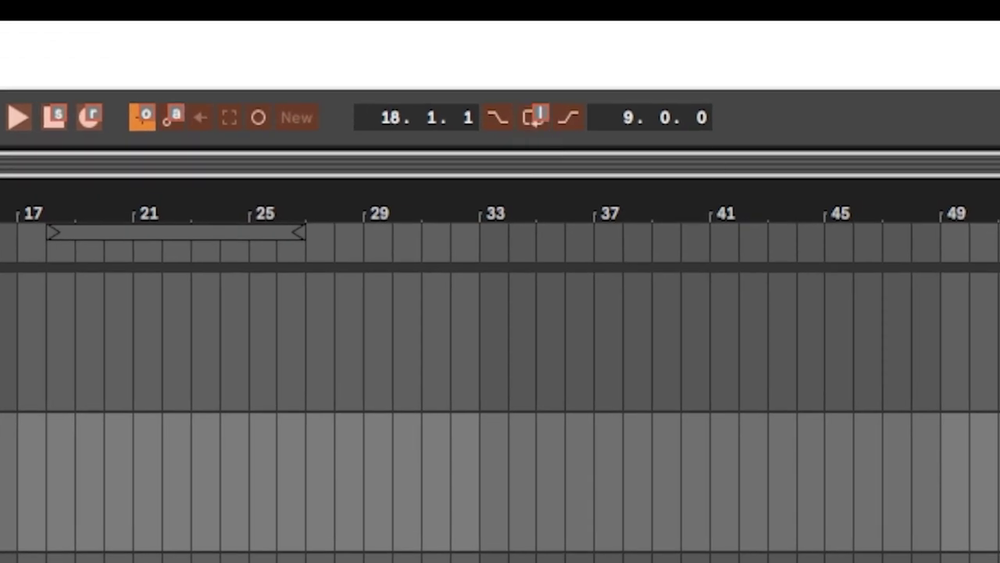
# - Switch looping on and move the loop region to span bars 22 to 27
pyautogui.click(509, 119)
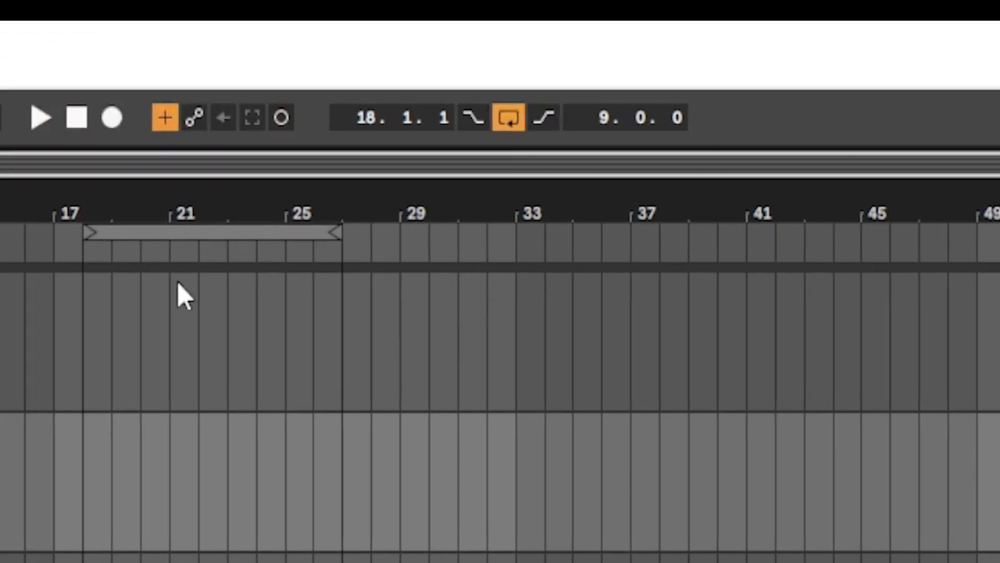
pyautogui.click(166, 232)
pyautogui.moveTo(329, 210); pyautogui.dragTo(433, 209)
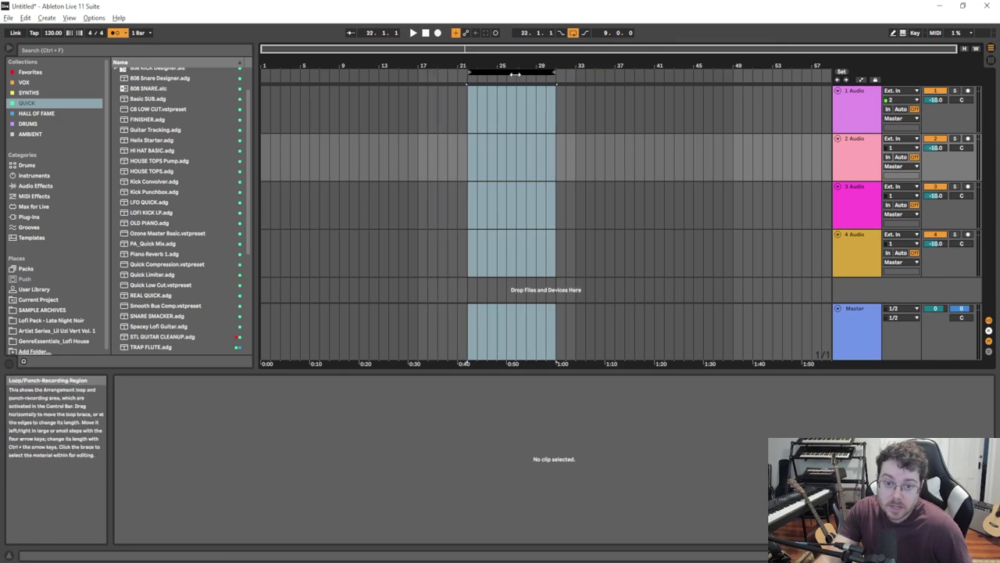
pyautogui.moveTo(557, 75); pyautogui.dragTo(516, 78)
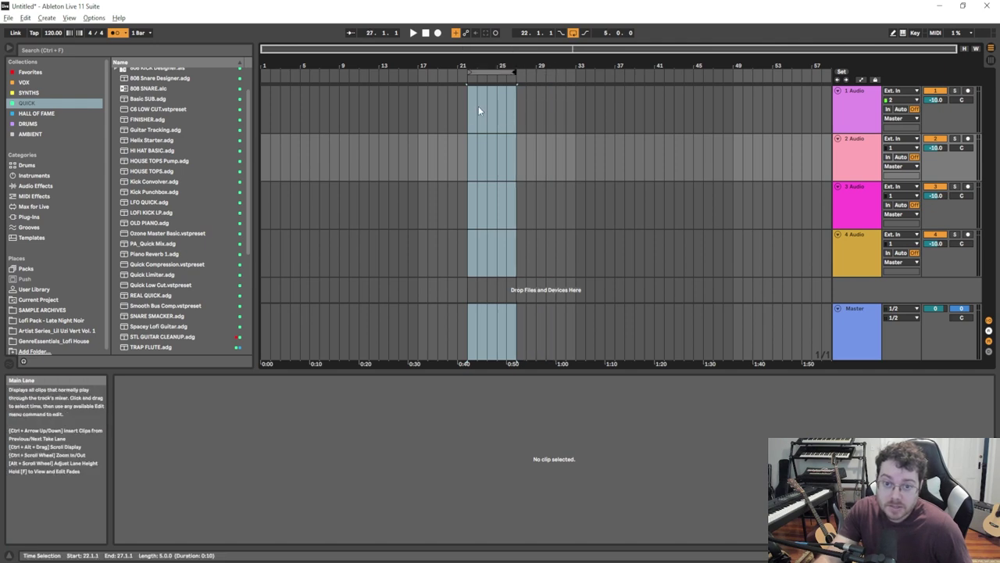
# - Loop bars 20–25 from a track 2 selection, then set the insert marker at bar 31
pyautogui.click(569, 153)
pyautogui.moveTo(529, 162); pyautogui.dragTo(615, 164)
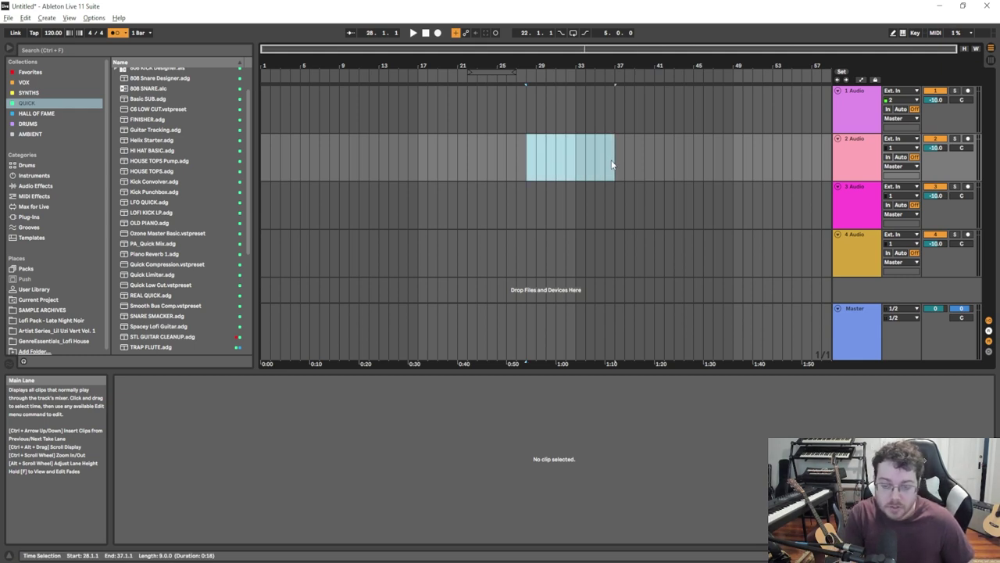
pyautogui.hotkey('ctrl', 'l')
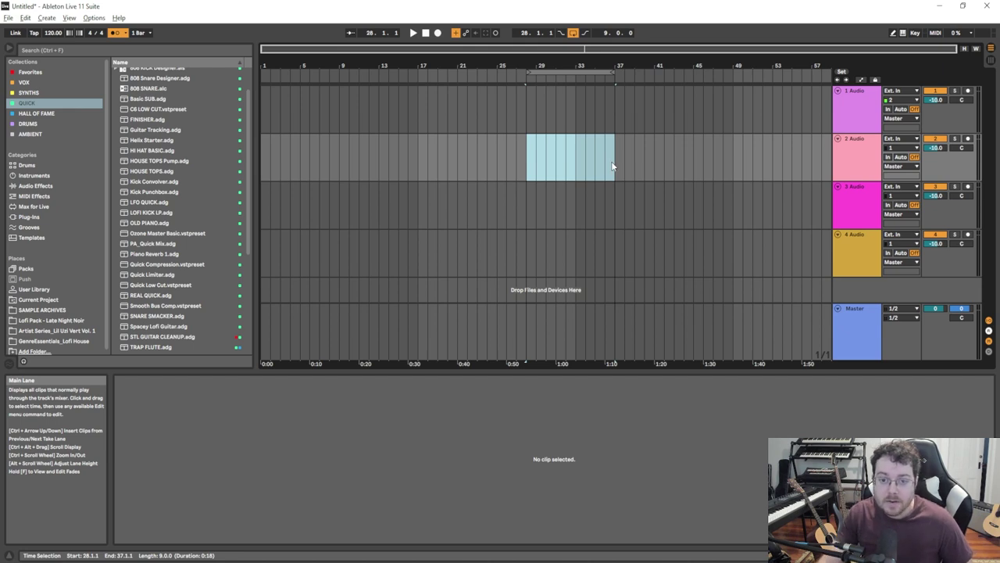
pyautogui.moveTo(449, 160); pyautogui.dragTo(494, 160)
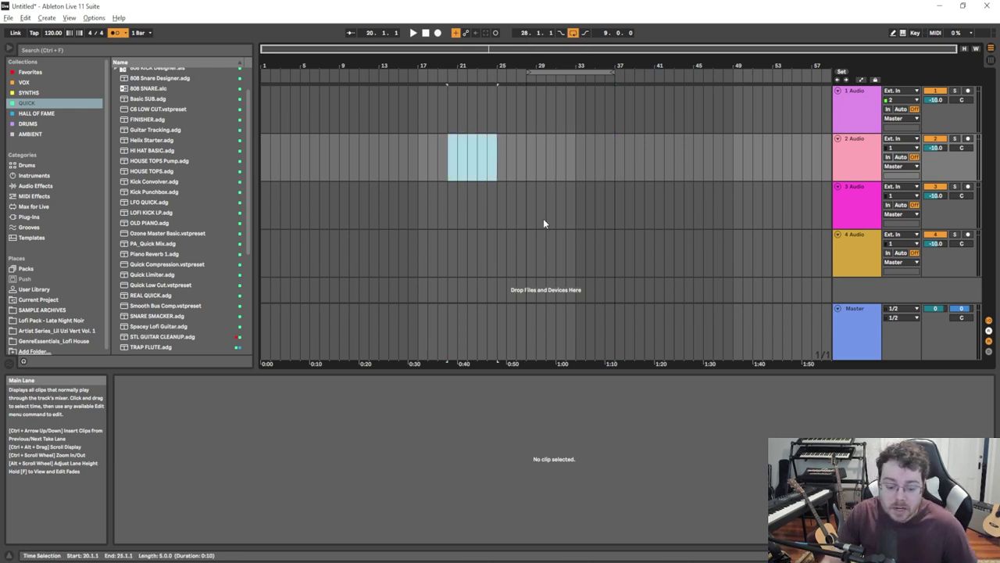
pyautogui.hotkey('ctrl', 'l')
pyautogui.hotkey('ctrl', 'l')
pyautogui.hotkey('ctrl', 'l')
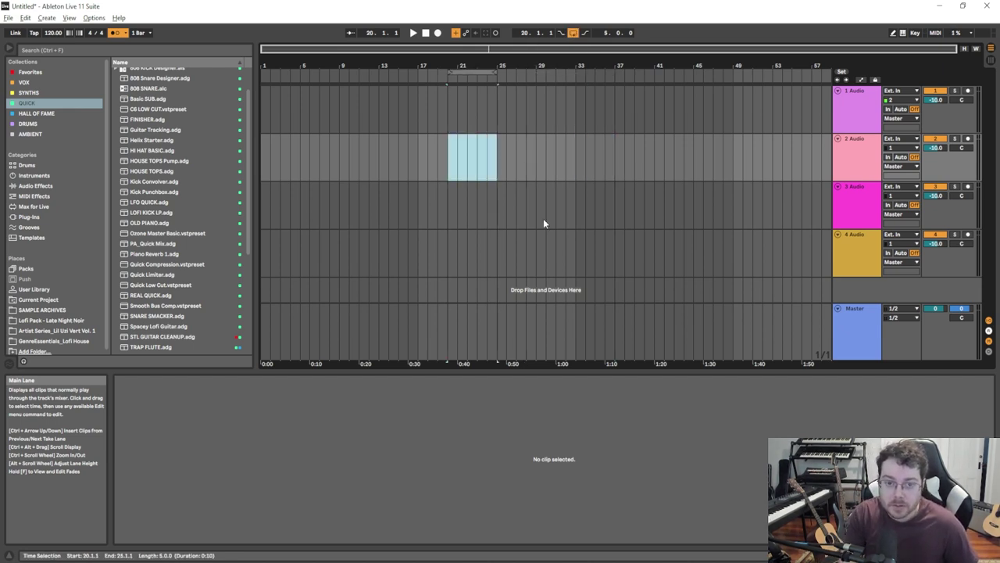
pyautogui.click(556, 169)
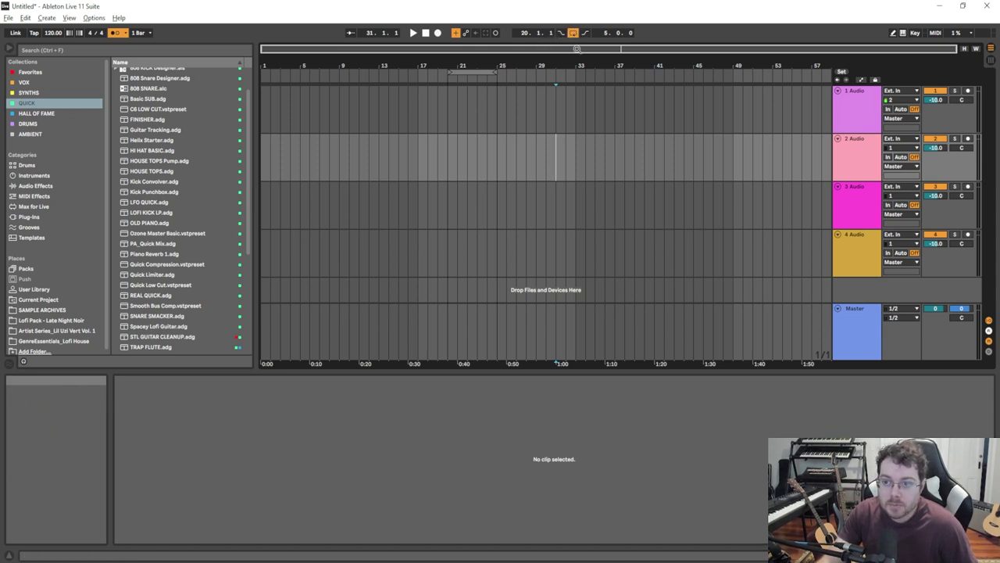
pyautogui.click(914, 34)
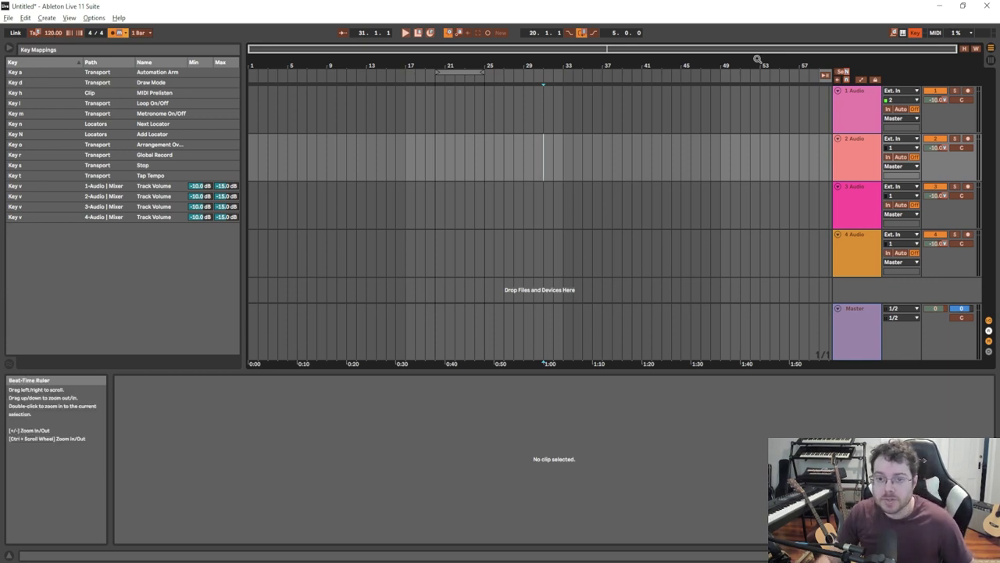
pyautogui.hotkey('ctrl', 'k')
pyautogui.press('Tab')
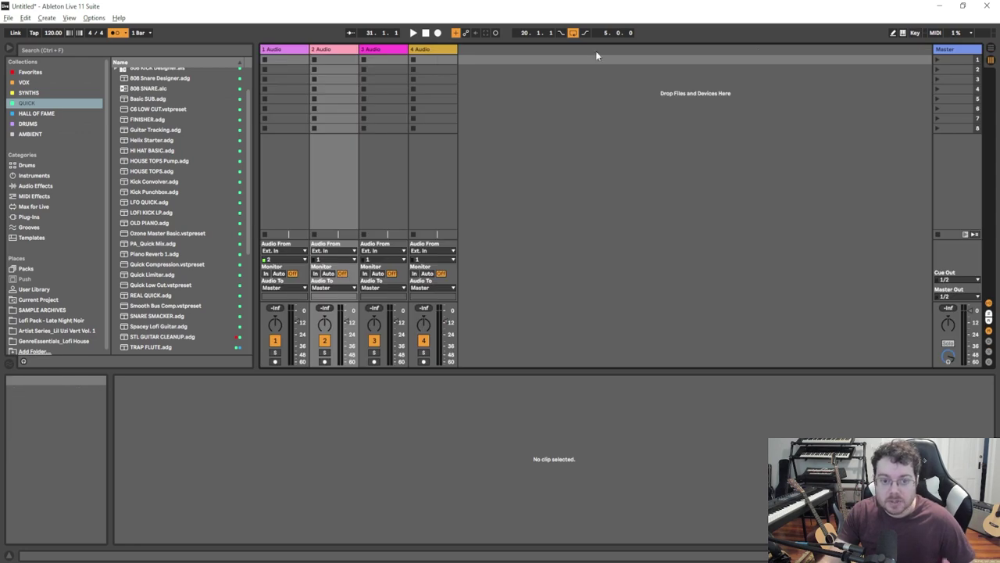
pyautogui.hotkey('ctrl', 'k')
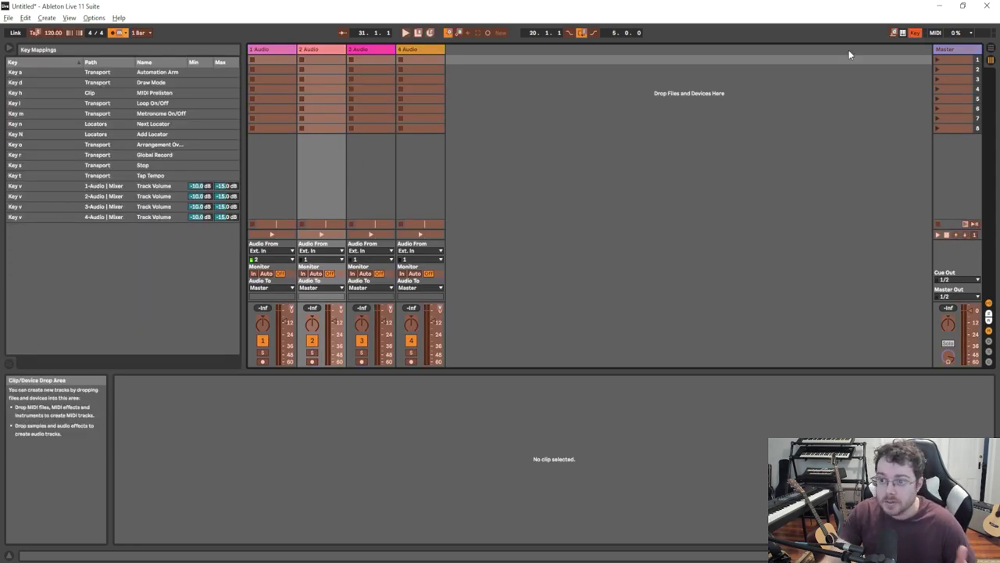
pyautogui.click(911, 32)
pyautogui.press('Tab')
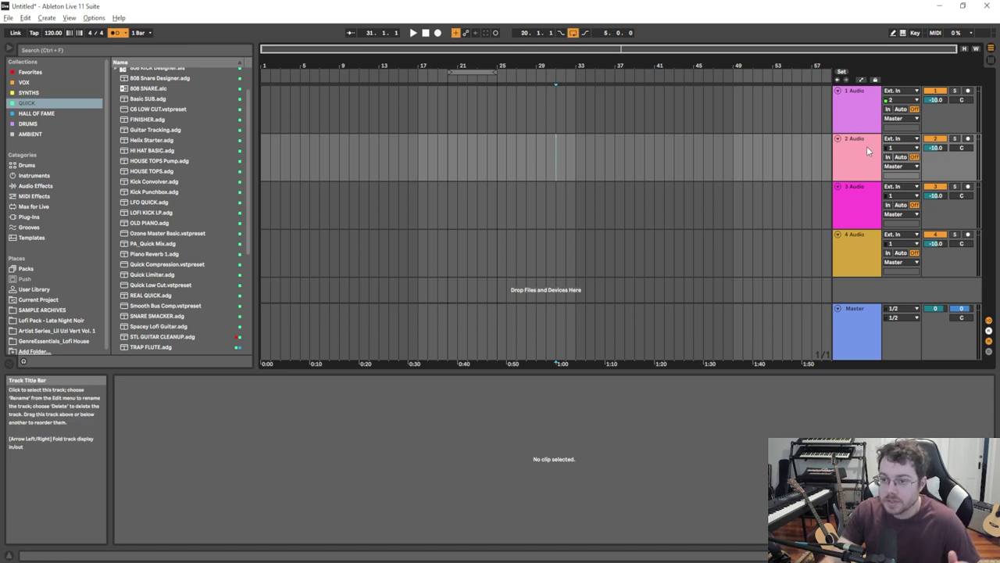
# - Add locators at bars 28 and 35 using the mapped L key
pyautogui.click(915, 32)
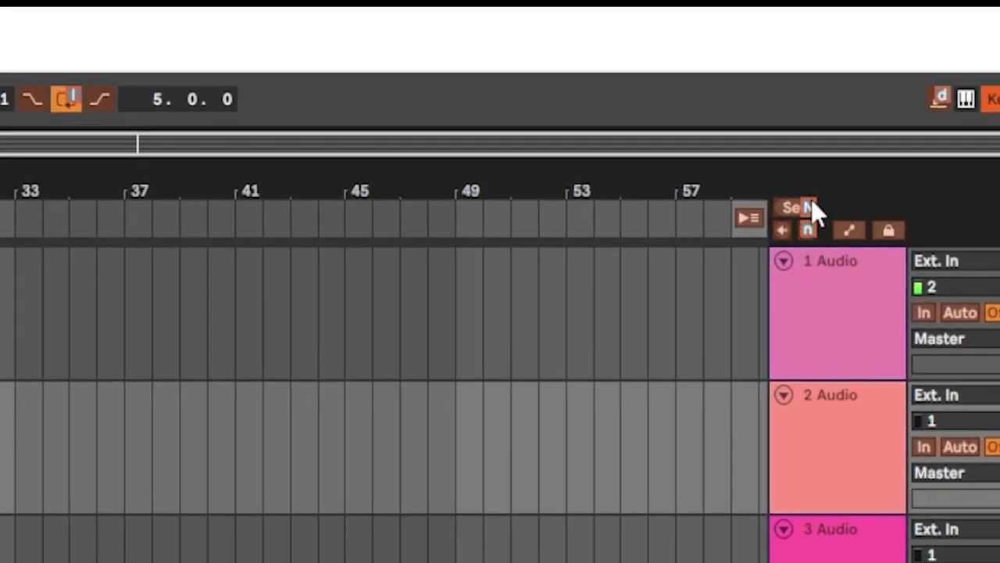
pyautogui.click(990, 99)
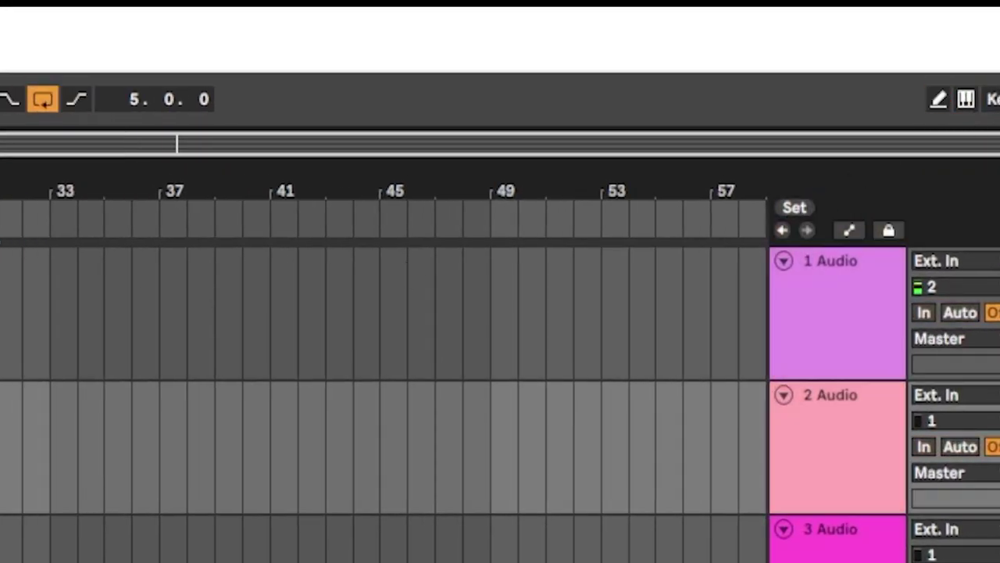
pyautogui.press('l')
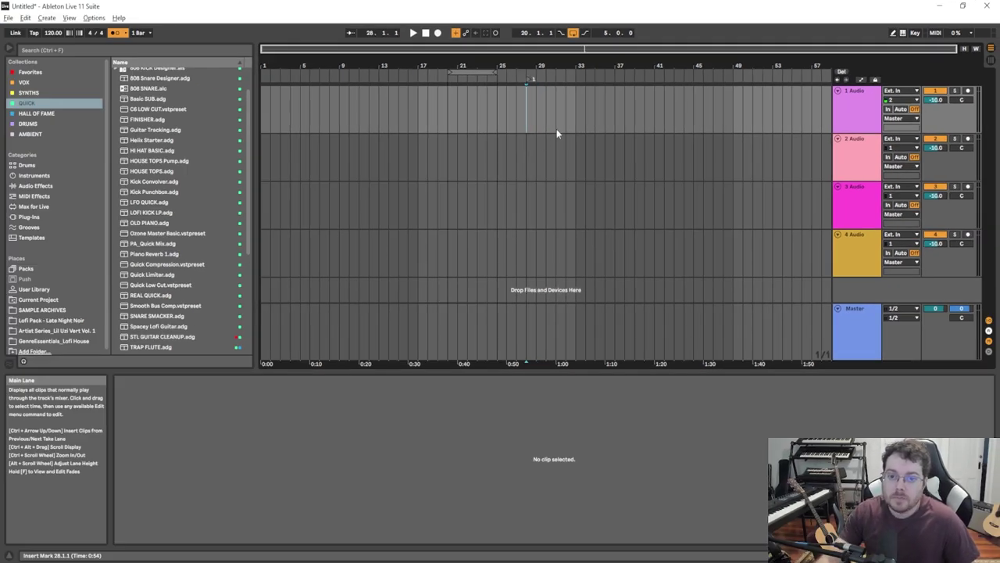
pyautogui.click(600, 115)
pyautogui.press('l')
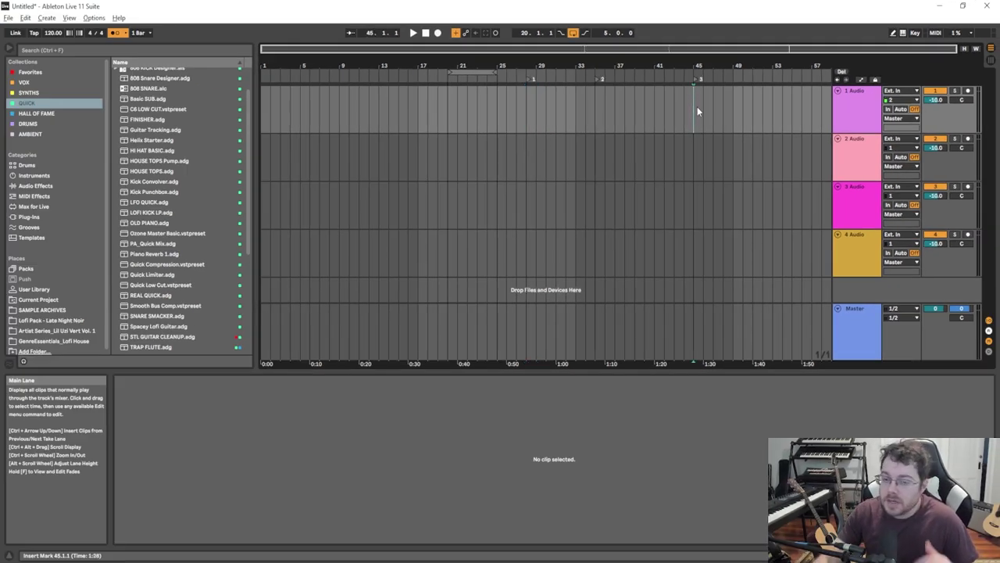
# - Select locator 1, jump to locator 3 at bar 45, and set the insert point at bar 51
pyautogui.click(526, 112)
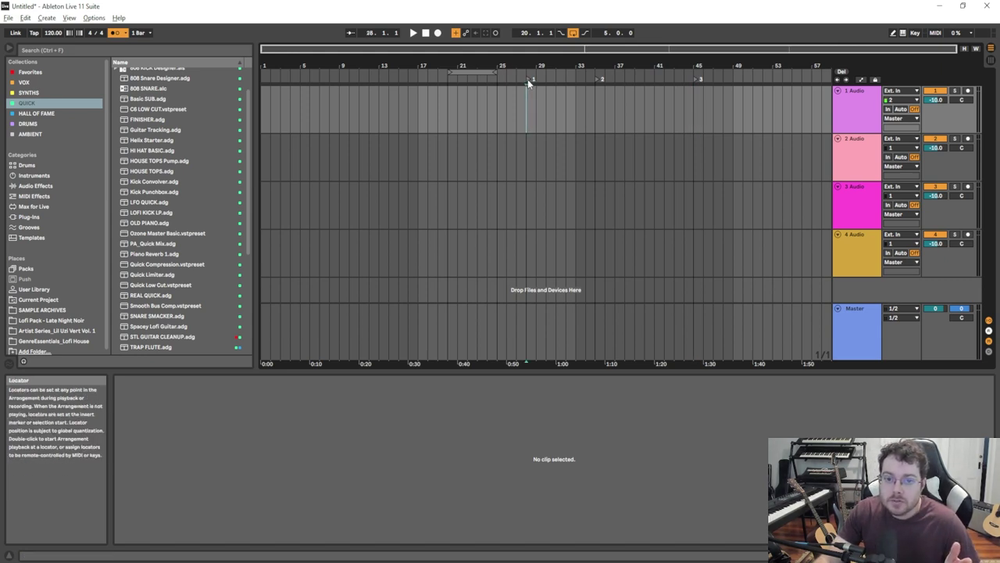
pyautogui.click(529, 79)
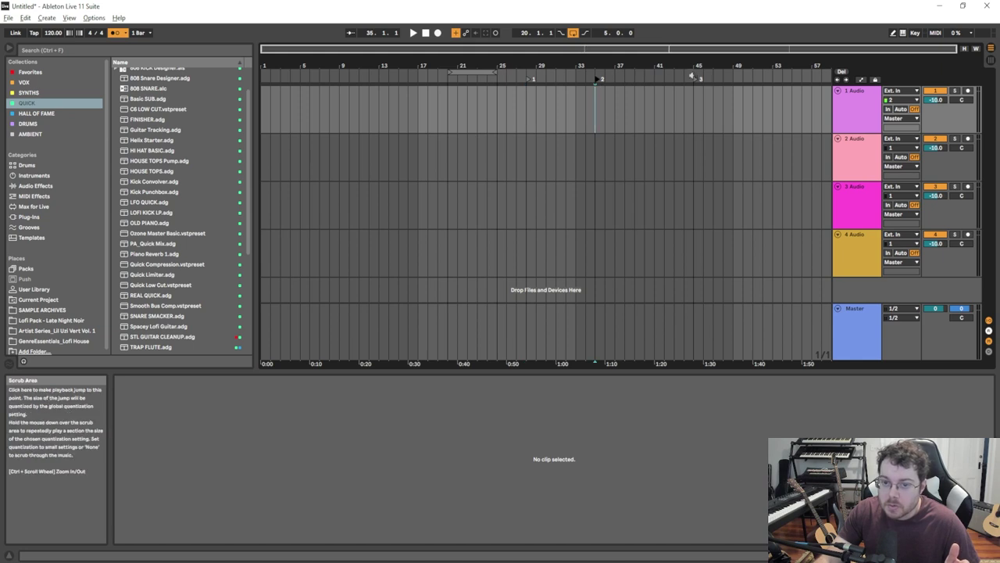
pyautogui.click(696, 79)
pyautogui.click(747, 115)
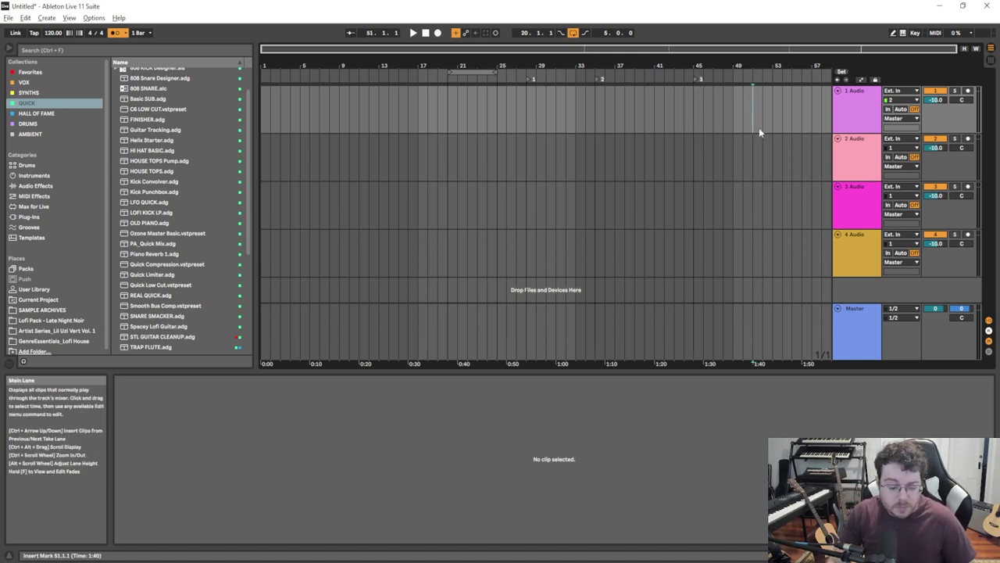
# - Add a locator at bar 51 and name it END
pyautogui.press('l')
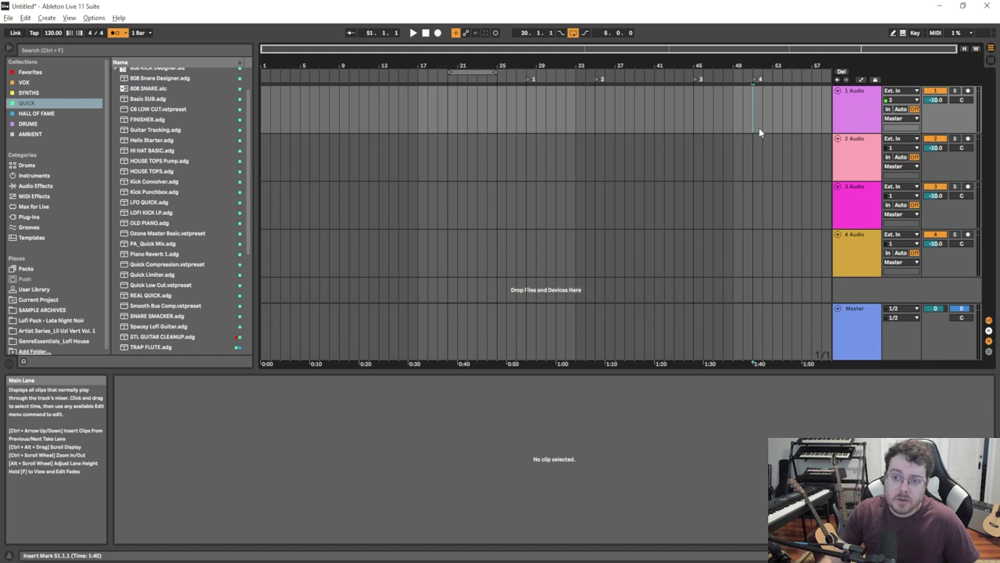
pyautogui.click(756, 80)
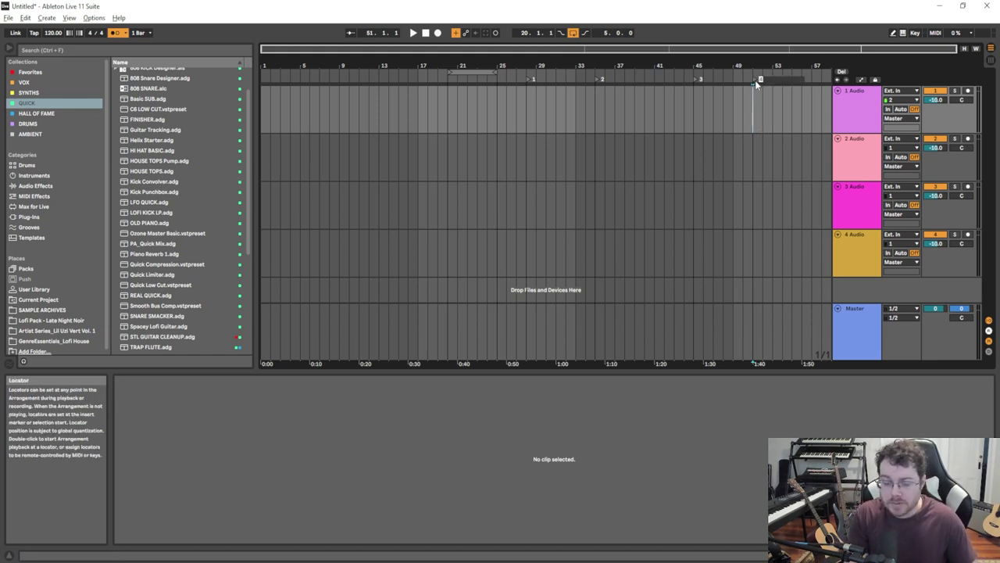
pyautogui.write('END')
pyautogui.press('Return')
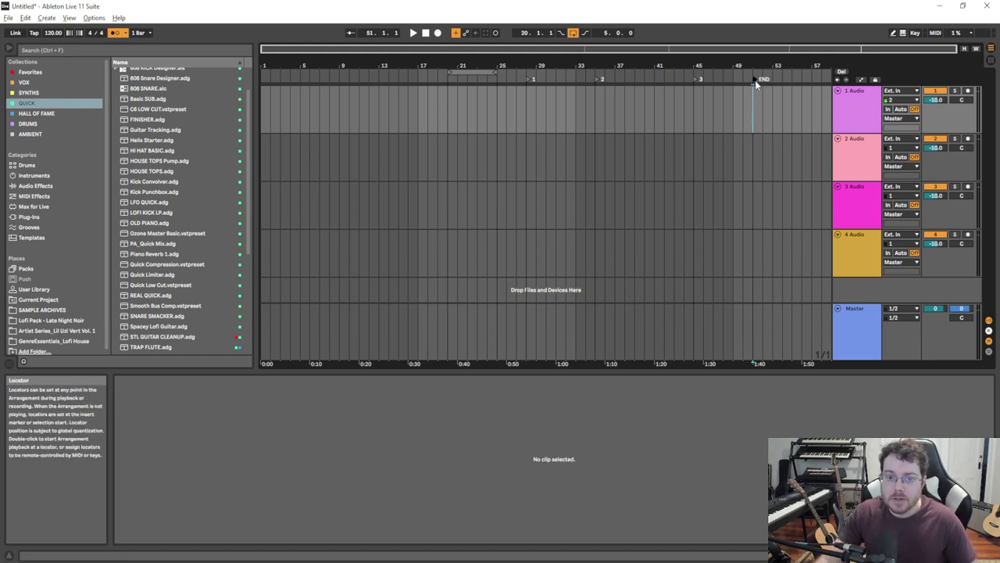
# - Add a locator named Pre-Roll at bar 17, then toggle Key Map Mode on and off
pyautogui.click(418, 92)
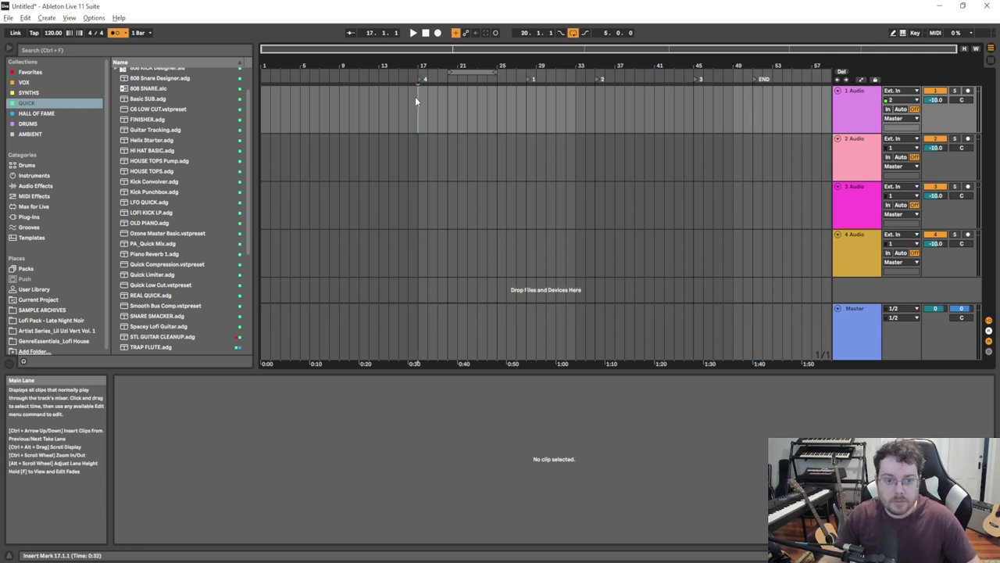
pyautogui.click(418, 79)
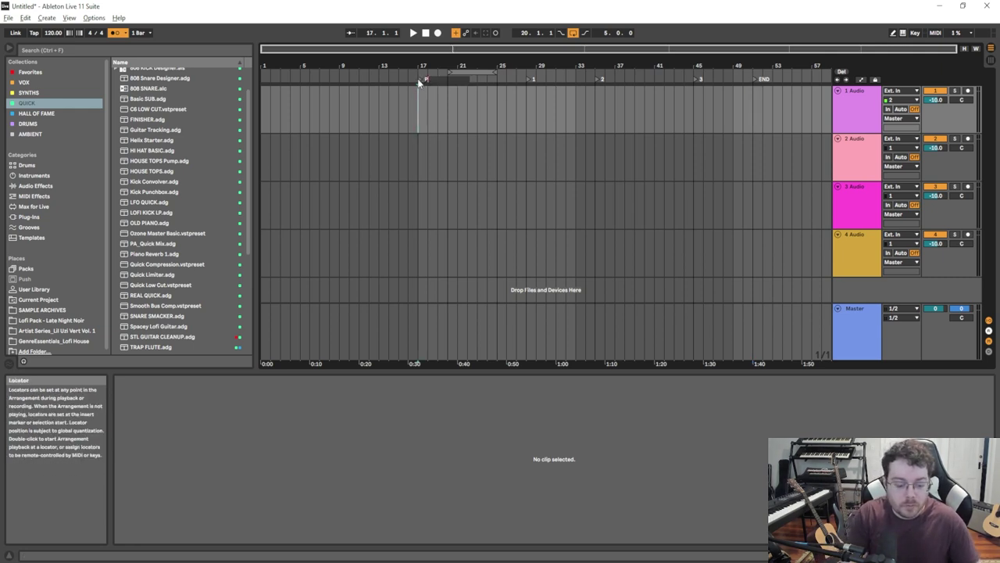
pyautogui.write('Pre-Roll')
pyautogui.press('Return')
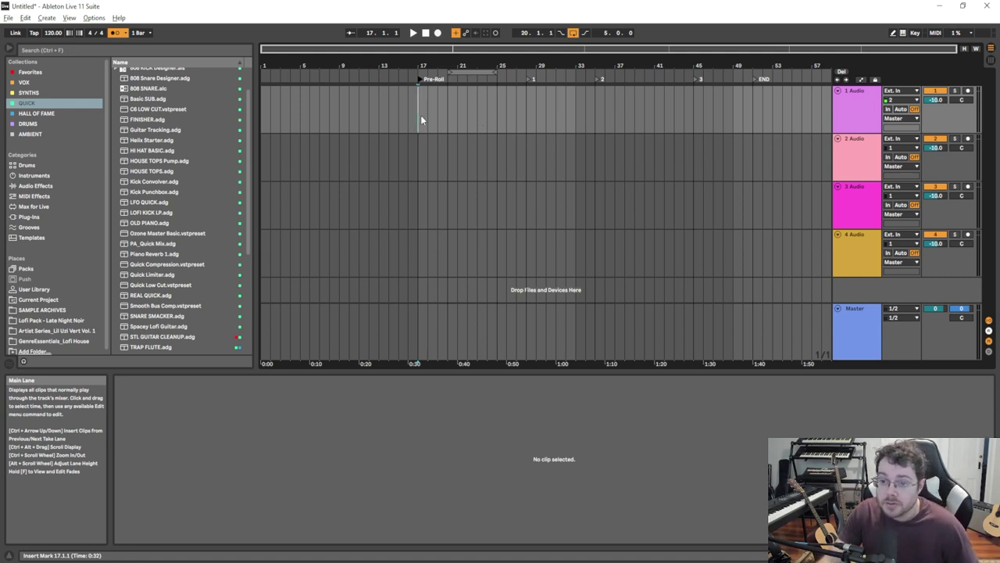
pyautogui.click(915, 32)
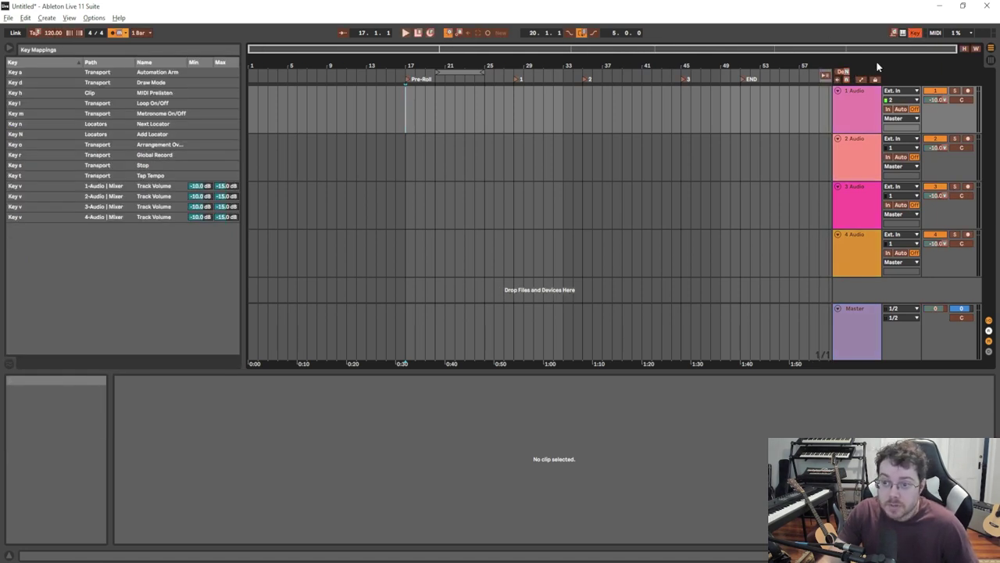
pyautogui.click(915, 33)
# - Play and stop from bar 11, set the insert point near bar 12, and enter Key Map Mode
pyautogui.click(357, 102)
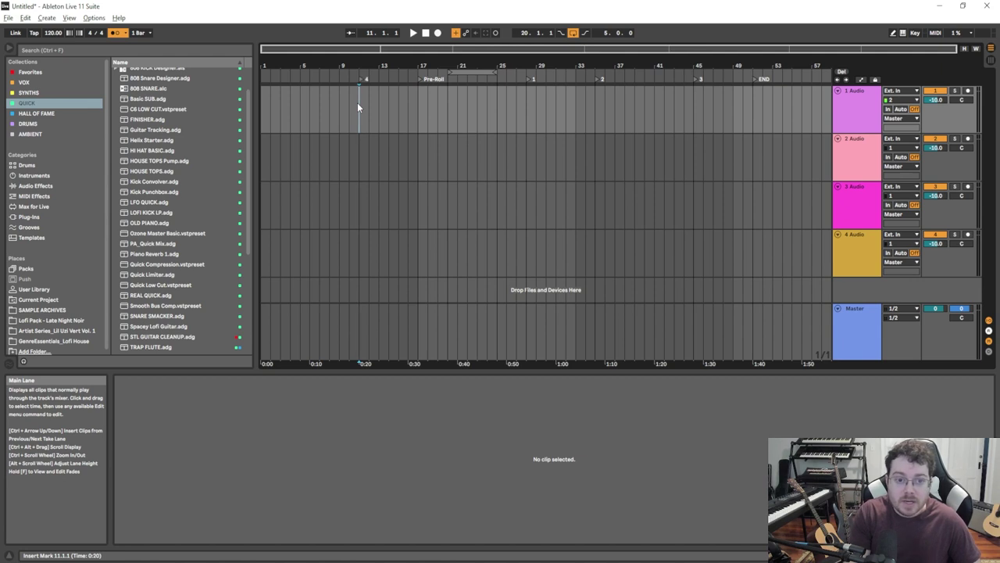
pyautogui.press('space')
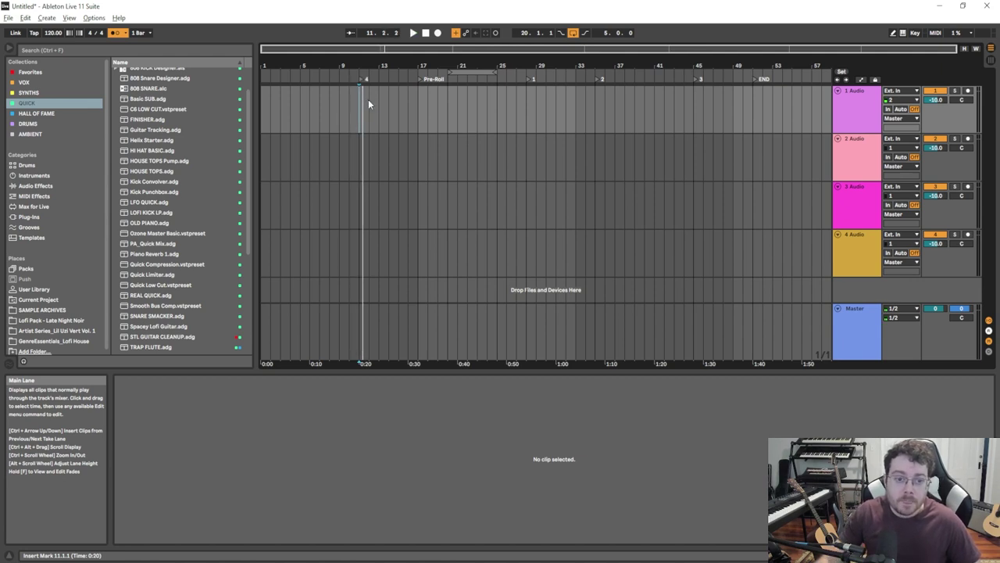
pyautogui.press('space')
pyautogui.click(368, 99)
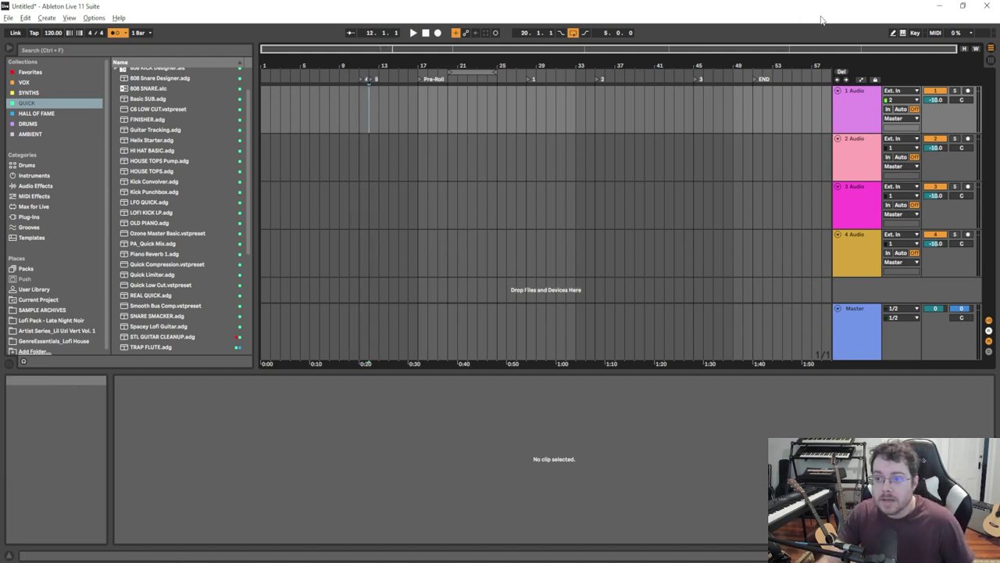
pyautogui.click(915, 33)
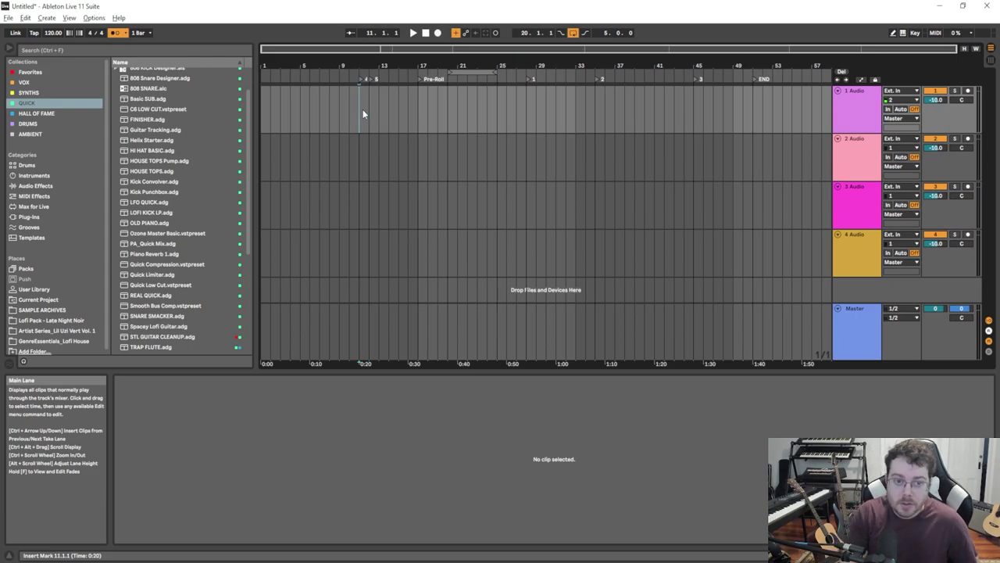
# - Jump ahead through the locators three times from bar 11, then play from bar 11 and stop
pyautogui.press('Right')
pyautogui.press('Right')
pyautogui.press('Right')
pyautogui.press('Right')
pyautogui.press('Right')
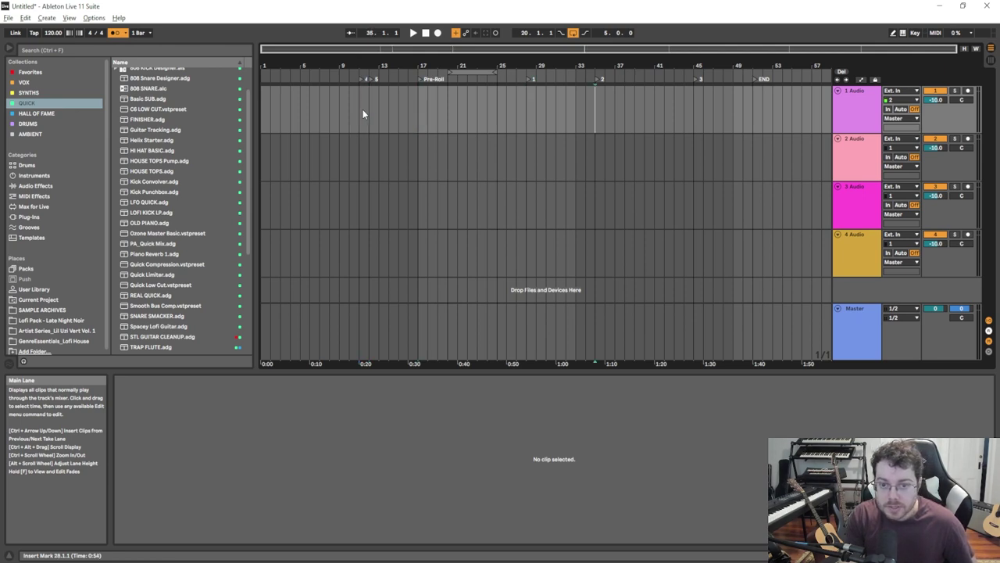
pyautogui.click(362, 113)
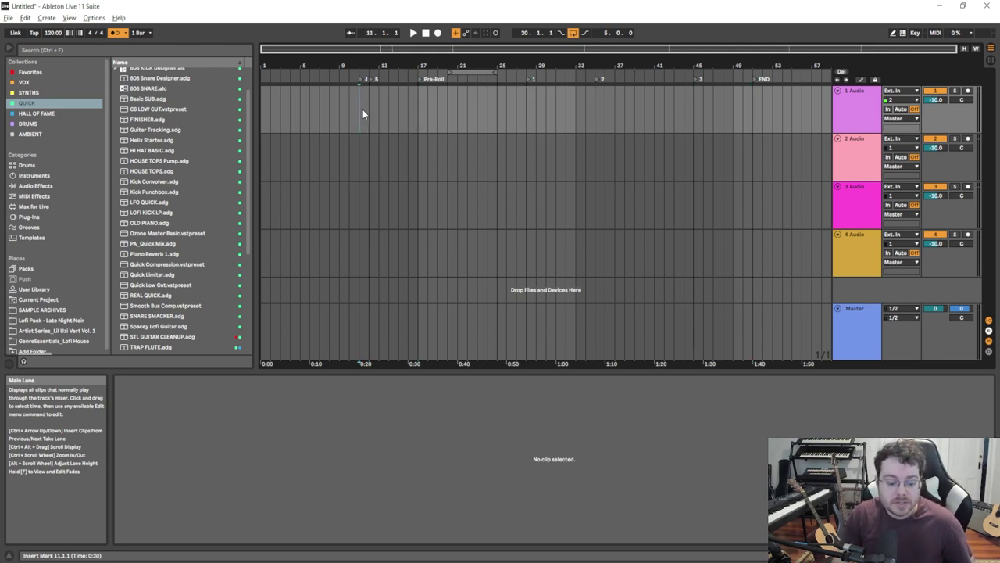
pyautogui.press('Right')
pyautogui.press('Right')
pyautogui.press('Right')
pyautogui.press('Right')
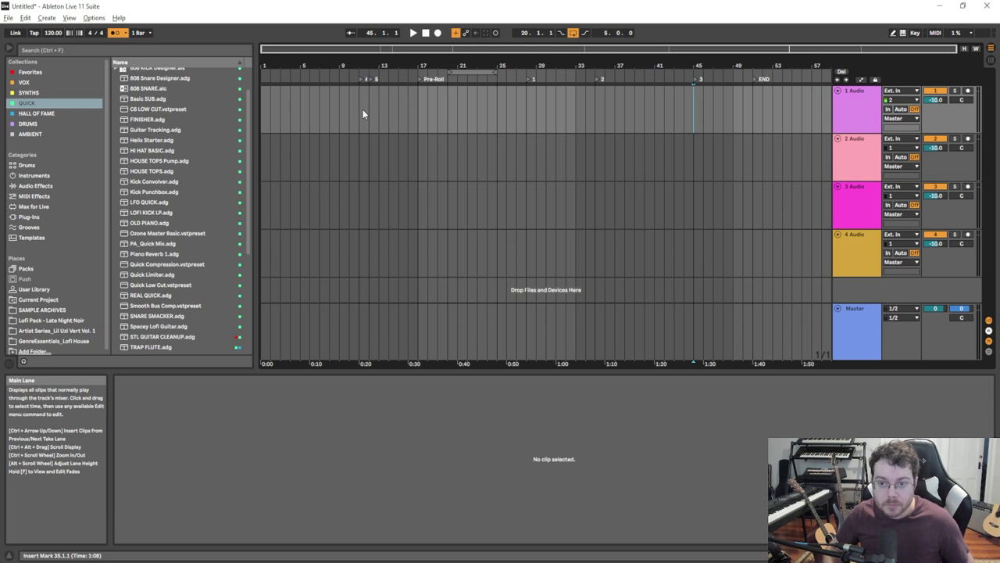
pyautogui.click(362, 114)
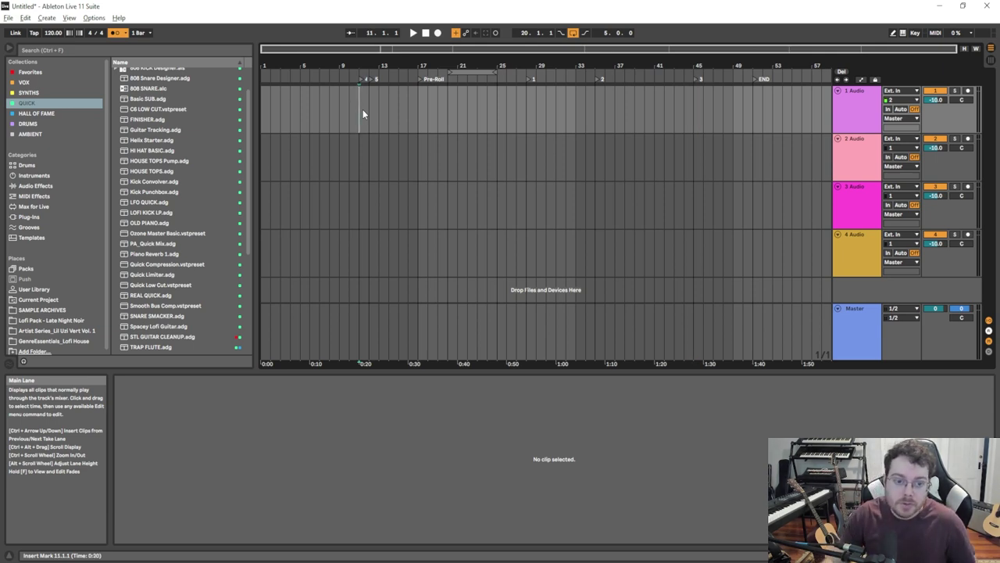
pyautogui.press('Right')
pyautogui.press('Right')
pyautogui.press('Right')
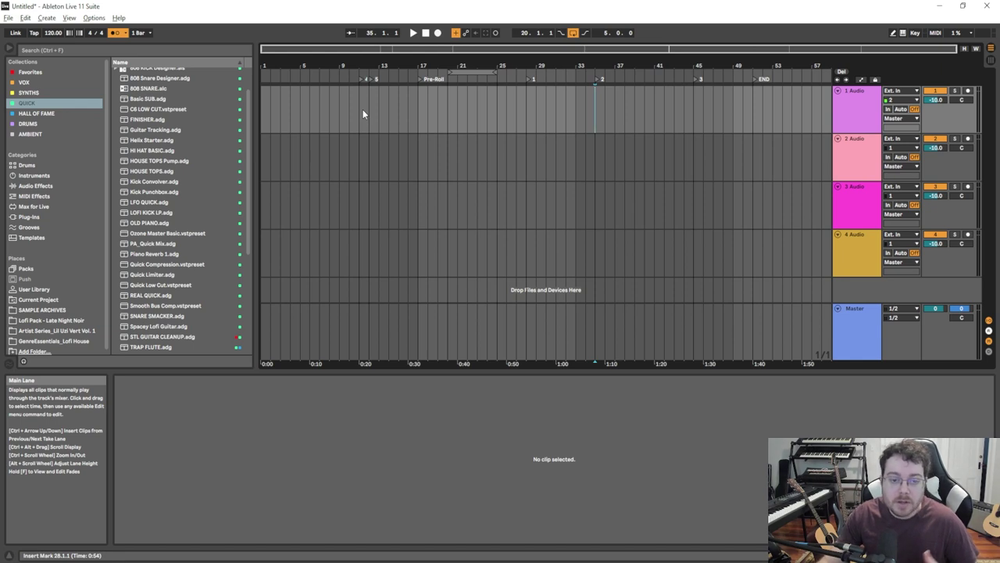
pyautogui.click(363, 113)
pyautogui.press('space')
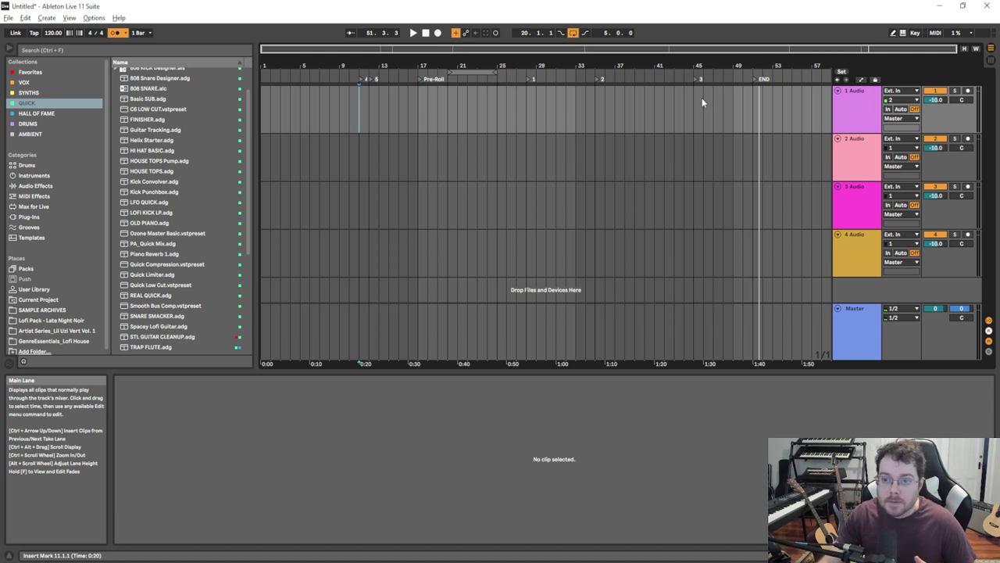
pyautogui.press('space')
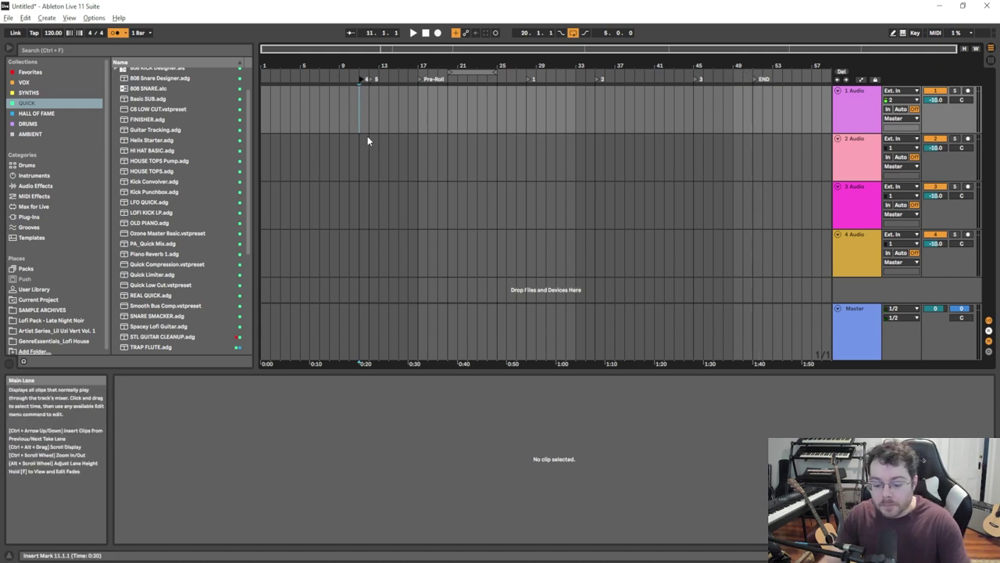
# - Undo the locators, set the insert marker at bar 39 on track 2, and enter Key Map Mode
pyautogui.hotkey('ctrl', 'z')
pyautogui.hotkey('ctrl', 'z')
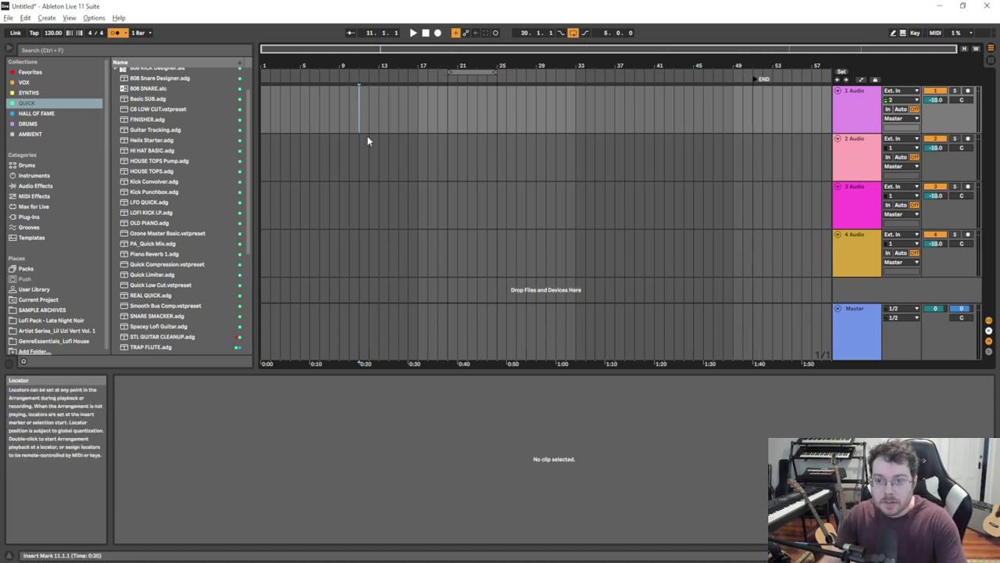
pyautogui.moveTo(366, 132); pyautogui.dragTo(517, 114)
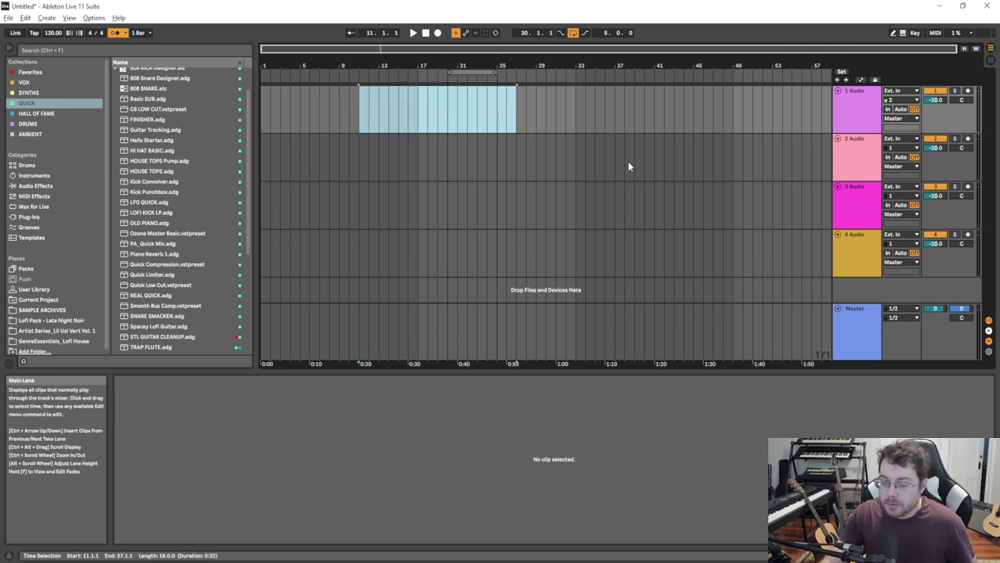
pyautogui.click(635, 142)
pyautogui.click(916, 33)
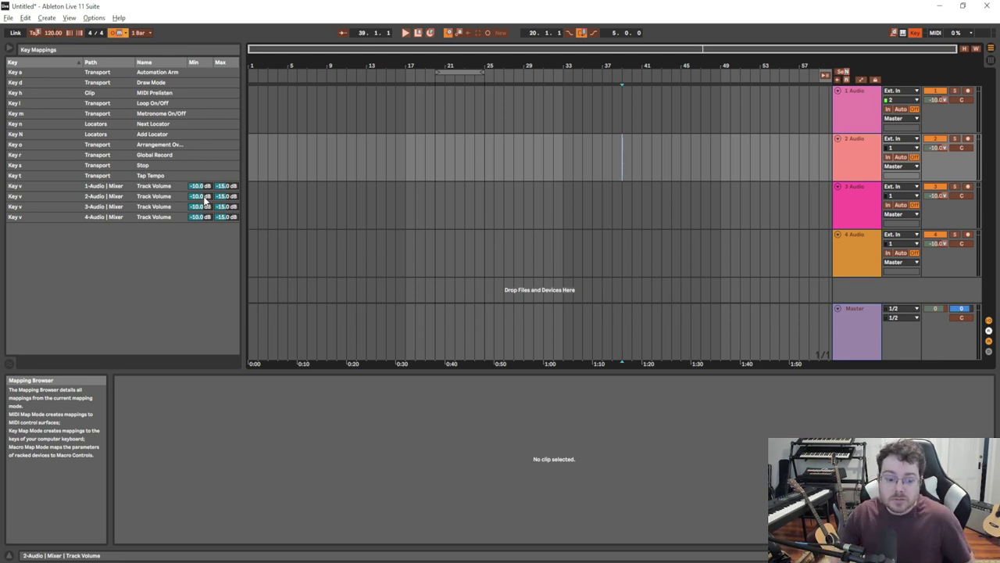
# - Exit Key Map Mode and select the 4 Audio track
pyautogui.click(913, 33)
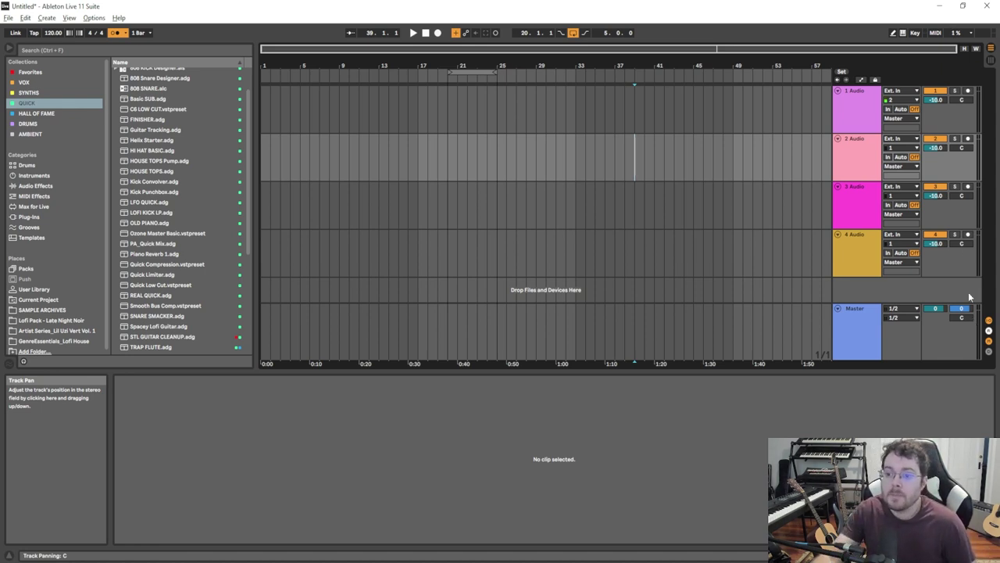
pyautogui.click(853, 263)
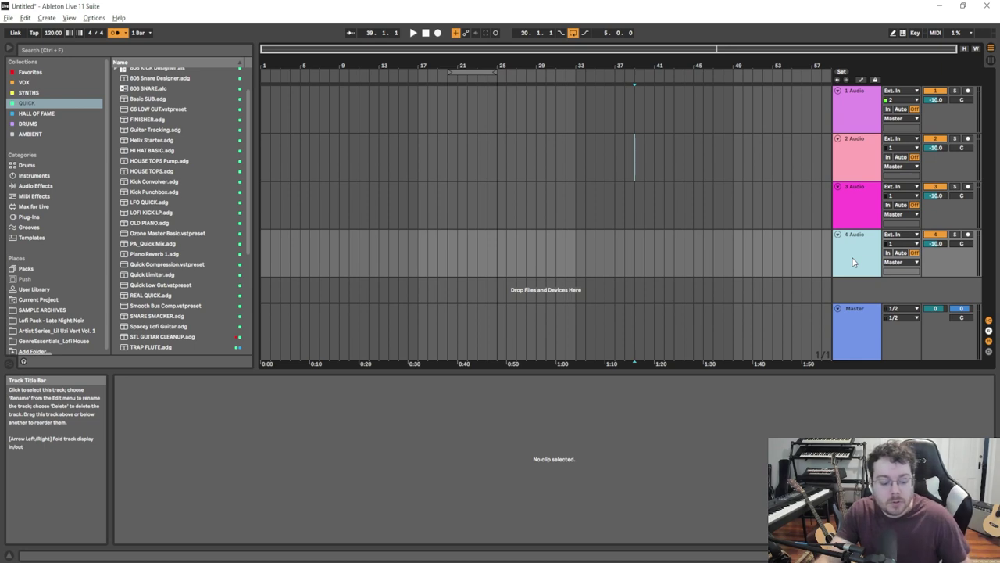
# - Lower all four track volumes to -15.0 dB and add a fifth audio track, 5 Audio
pyautogui.hotkey('ctrl', 't')
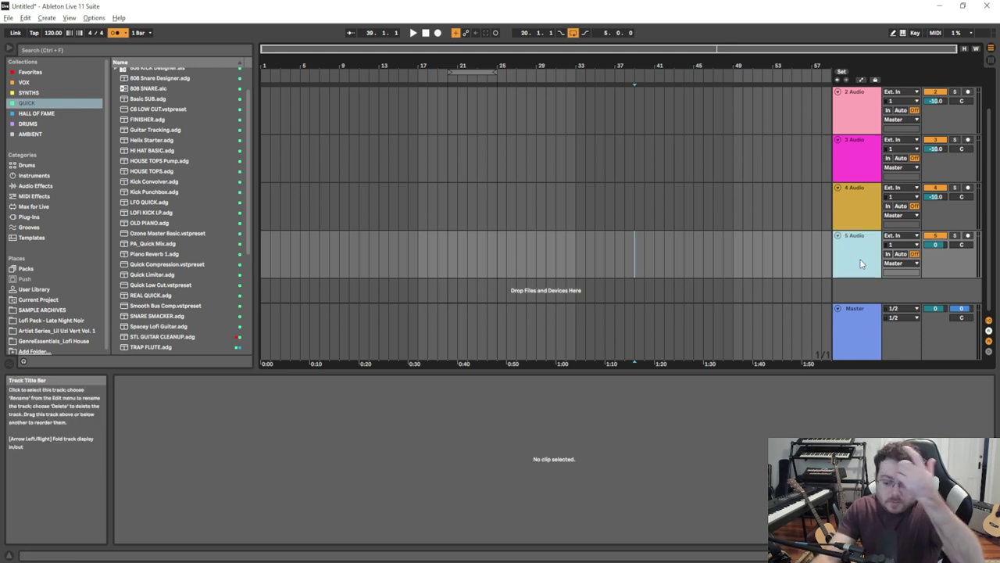
pyautogui.press('Delete')
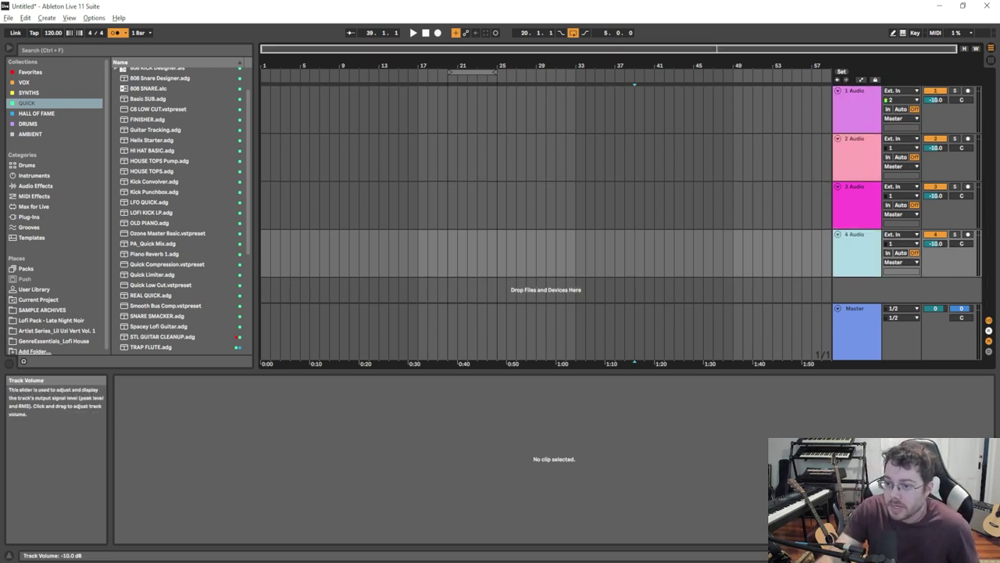
pyautogui.moveTo(938, 100); pyautogui.dragTo(938, 132)
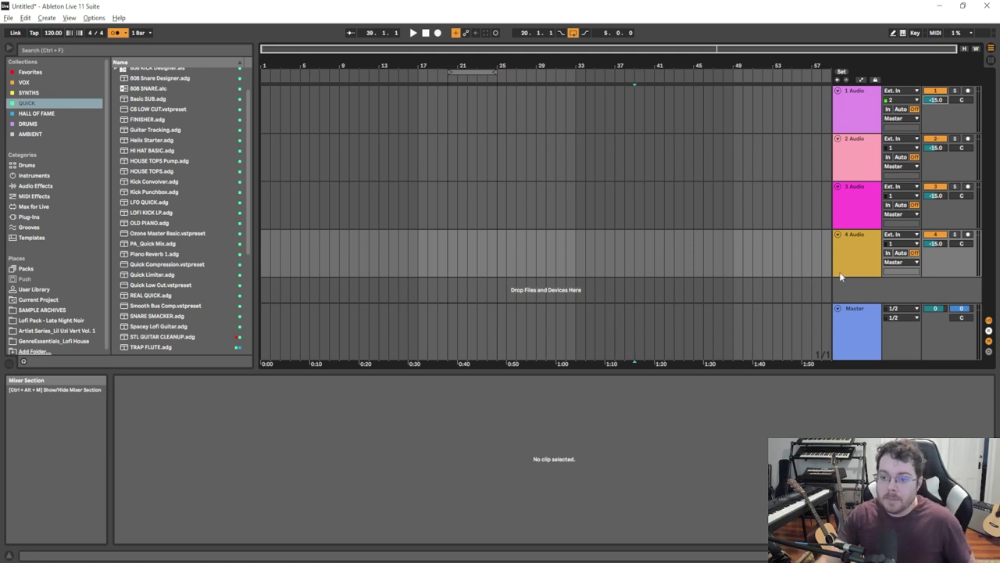
pyautogui.hotkey('ctrl', 't')
# - Map a key to the 5 Audio volume, then drag that volume to -16.2 dB
pyautogui.scroll(-1, 840, 250)
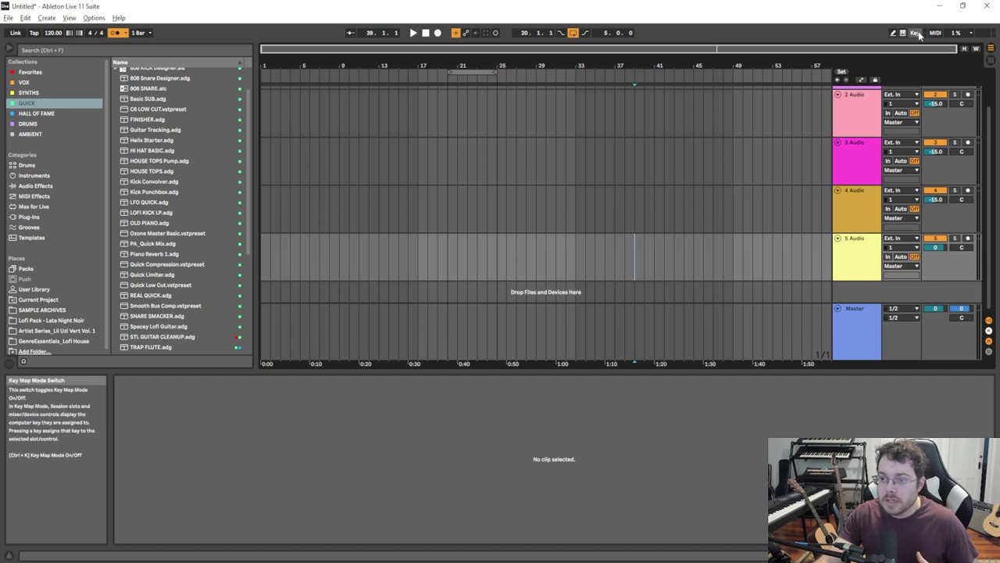
pyautogui.hotkey('ctrl', 'k')
pyautogui.click(935, 248)
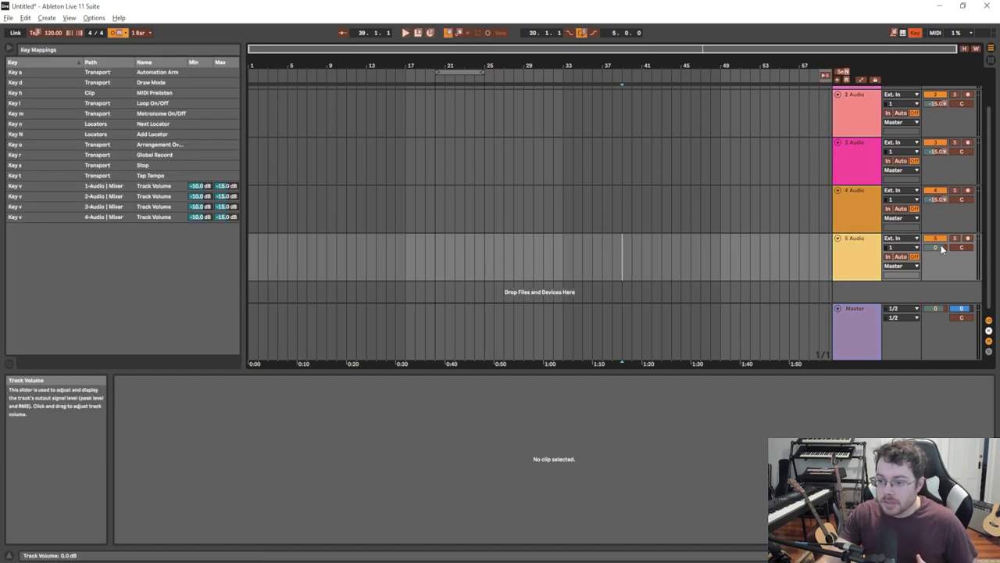
pyautogui.click(915, 32)
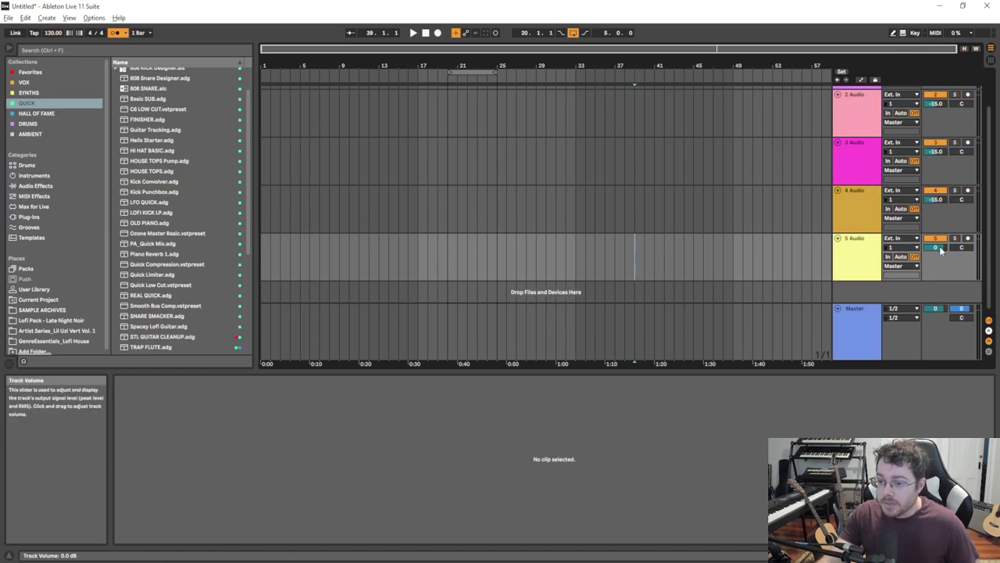
pyautogui.press('m')
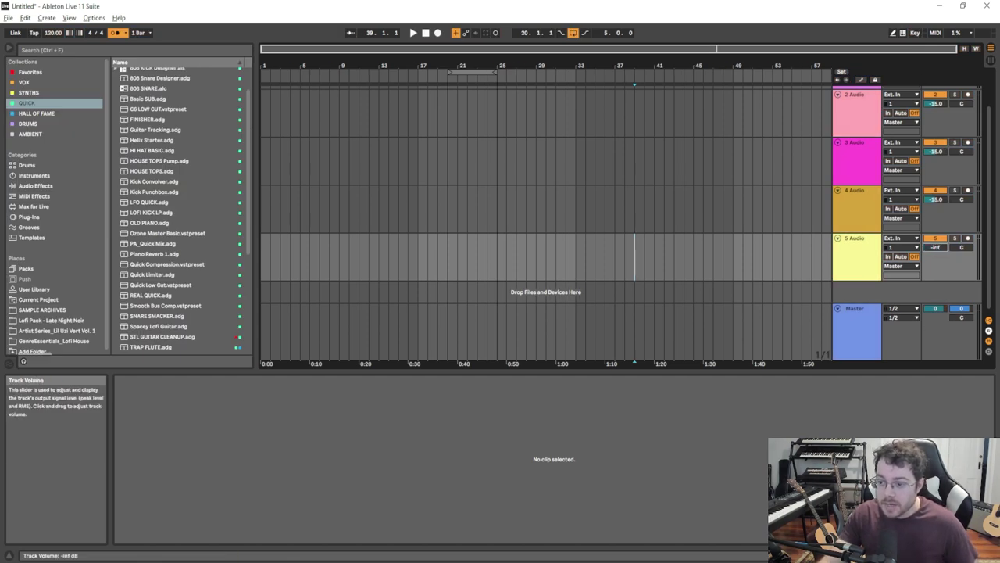
pyautogui.moveTo(938, 252); pyautogui.dragTo(938, 243)
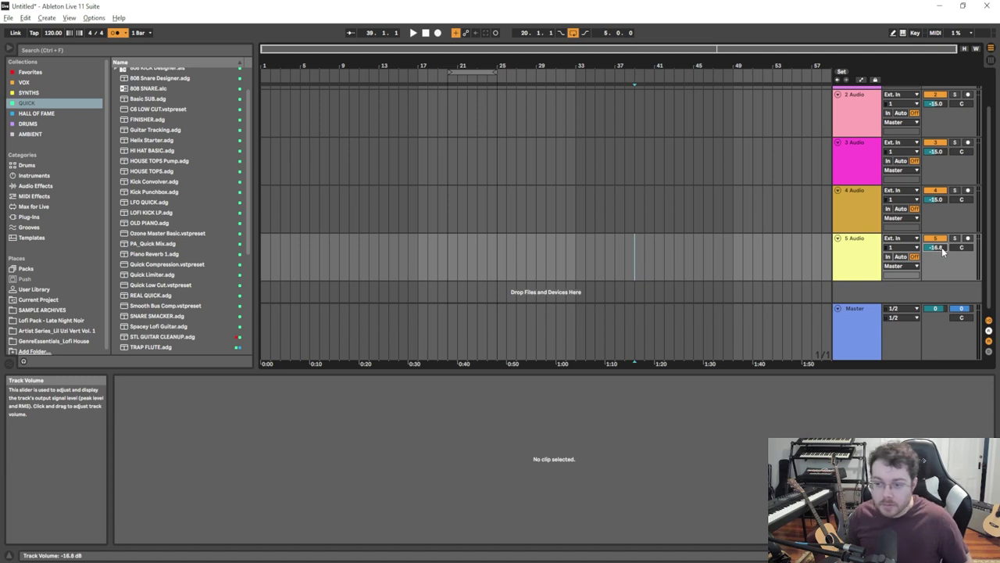
pyautogui.moveTo(942, 247); pyautogui.dragTo(941, 281)
pyautogui.moveTo(935, 247); pyautogui.dragTo(935, 227)
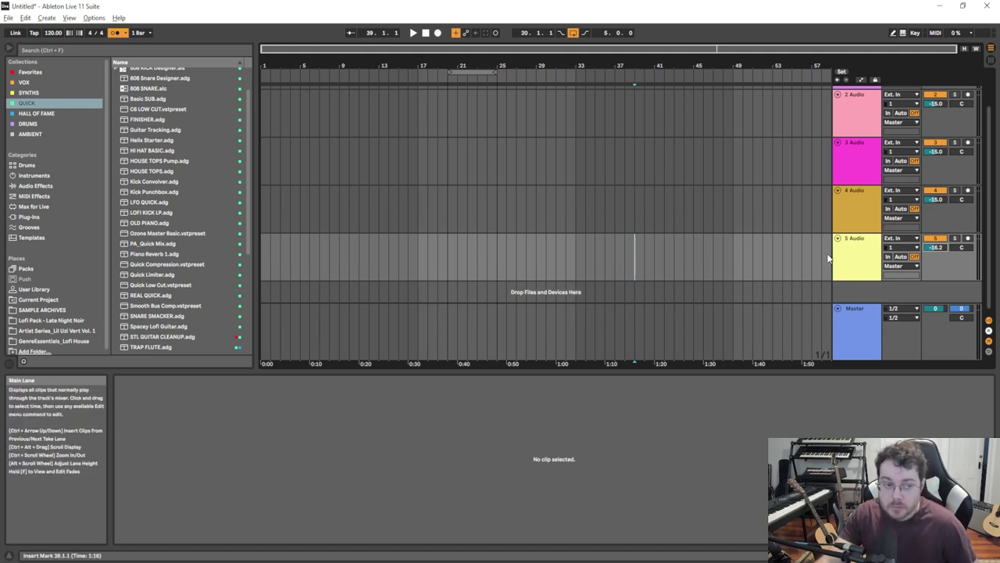
pyautogui.click(8, 18)
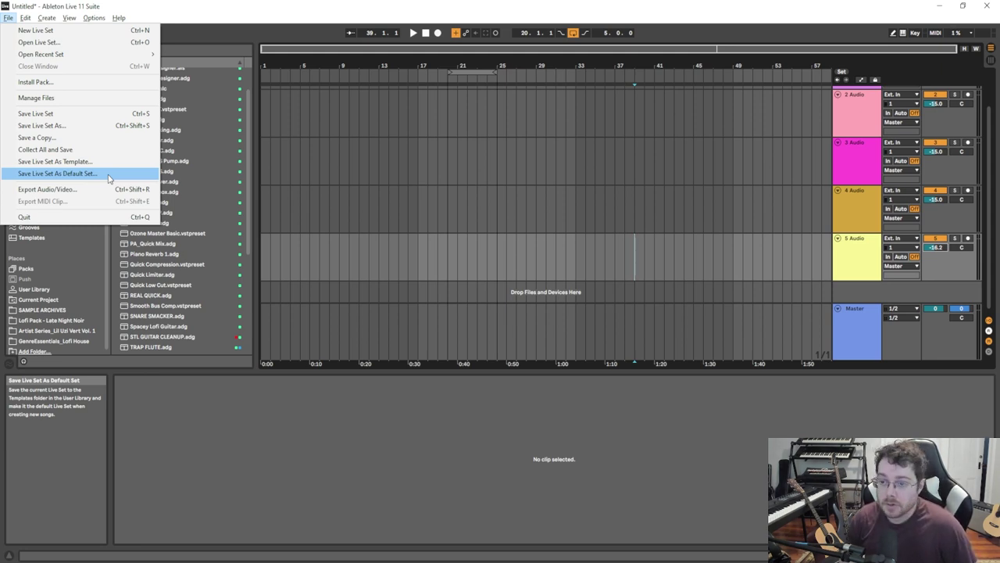
pyautogui.click(708, 11)
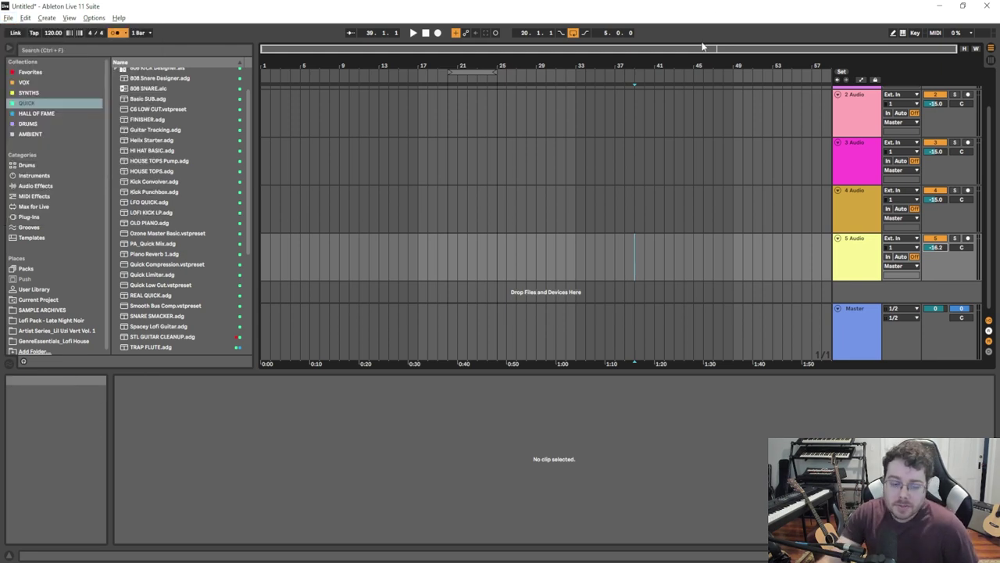
# - Test the Key Map, MIDI Map and Draw Mode toggles, then enable Draw Mode with its mapped key
pyautogui.click(915, 33)
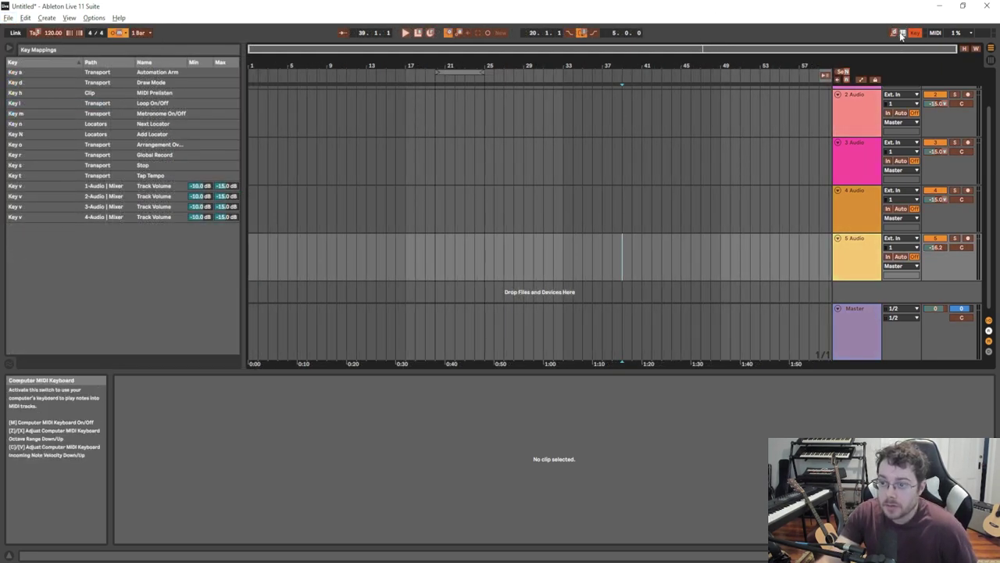
pyautogui.click(911, 33)
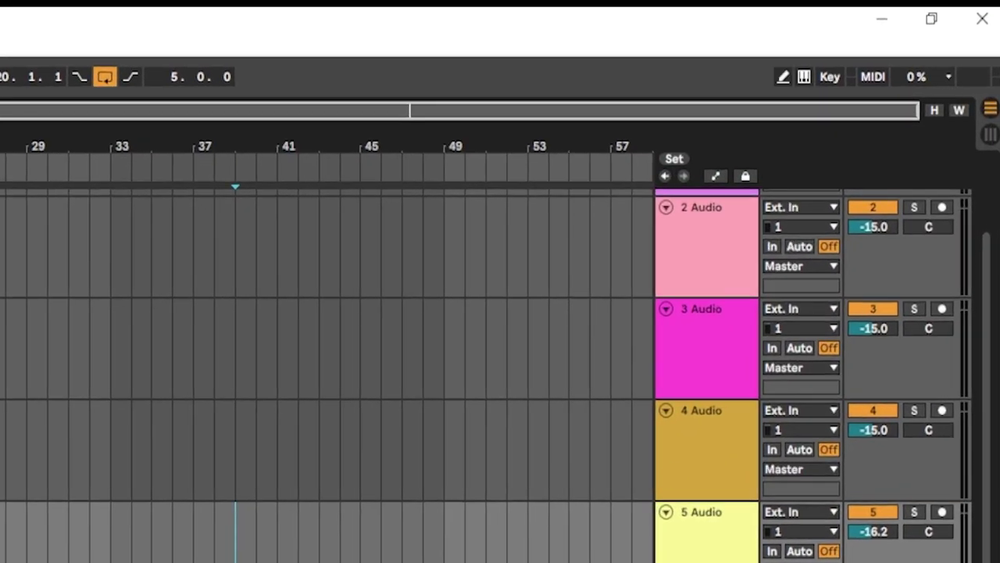
pyautogui.click(783, 77)
pyautogui.click(786, 78)
pyautogui.click(875, 77)
pyautogui.click(866, 78)
pyautogui.click(832, 77)
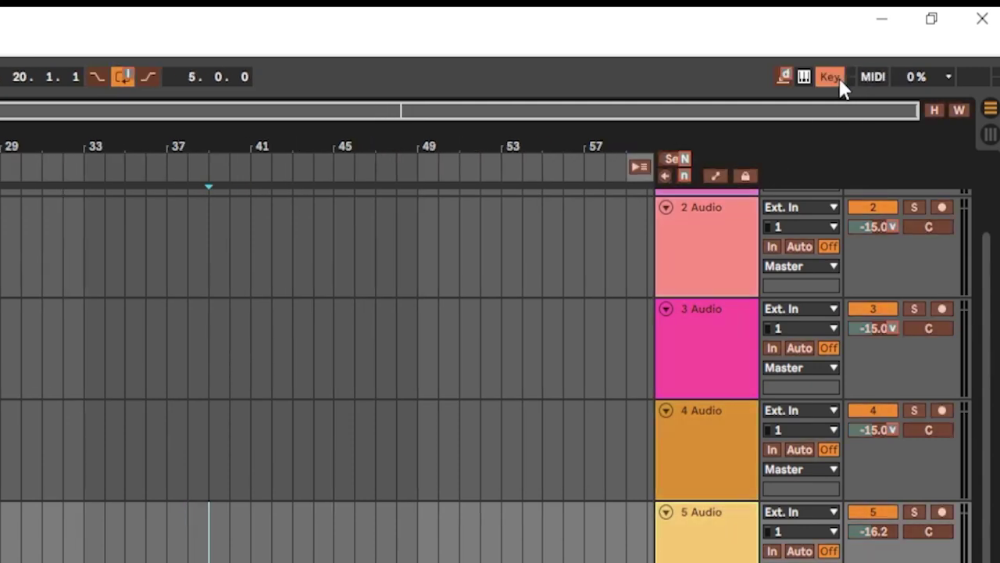
pyautogui.click(830, 78)
pyautogui.press('b')
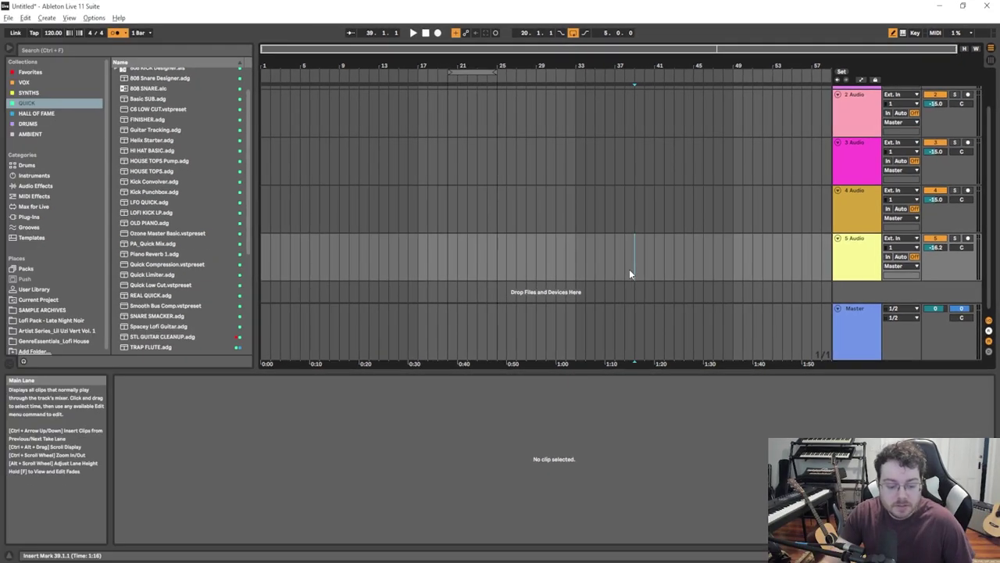
# - Press the mapped Draw Mode key again to turn the pencil tool off
pyautogui.press('b')
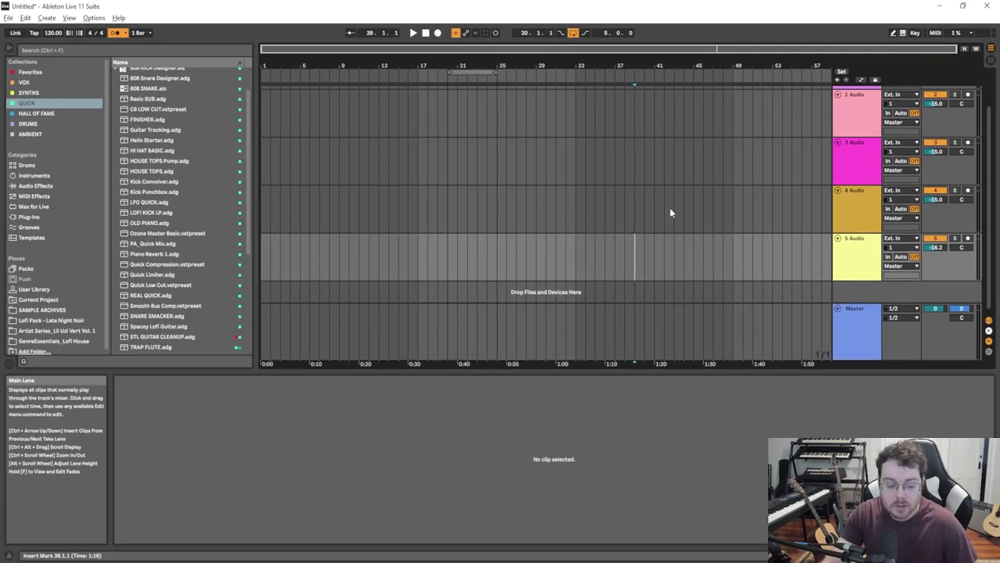